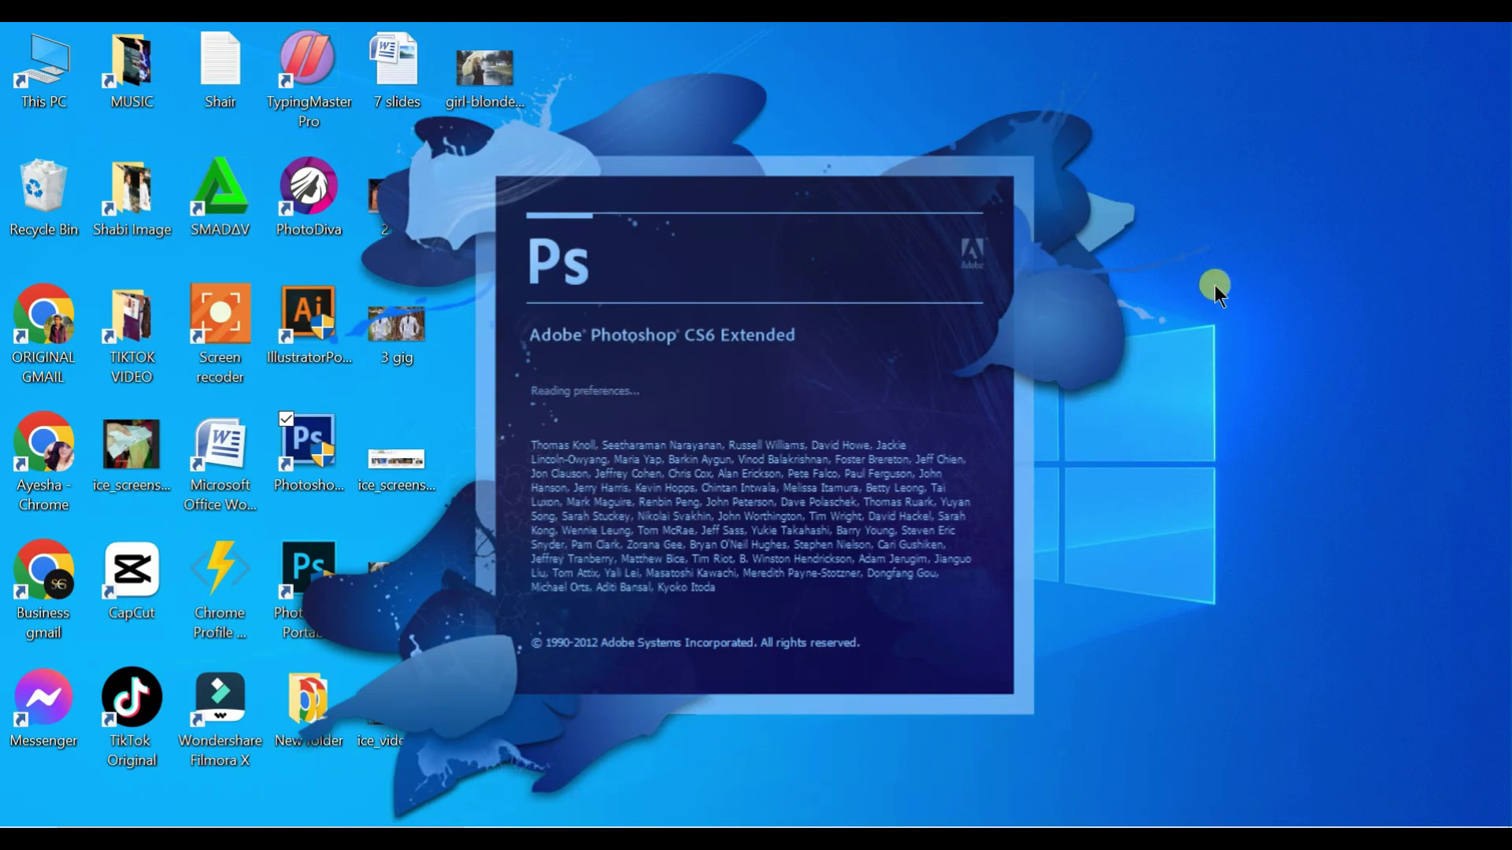
right_click(1255, 271)
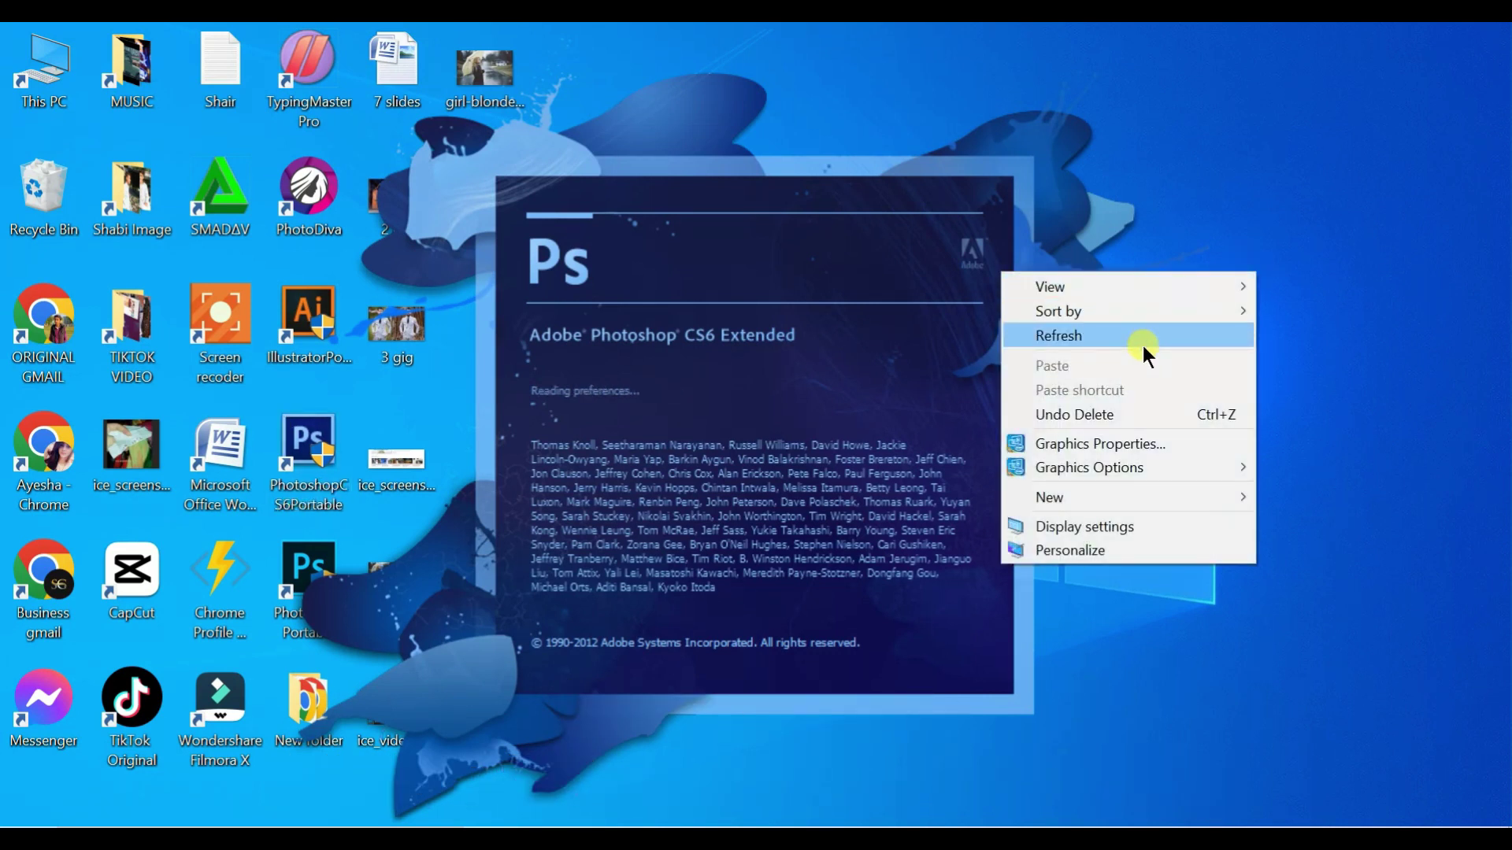
left_click(1146, 341)
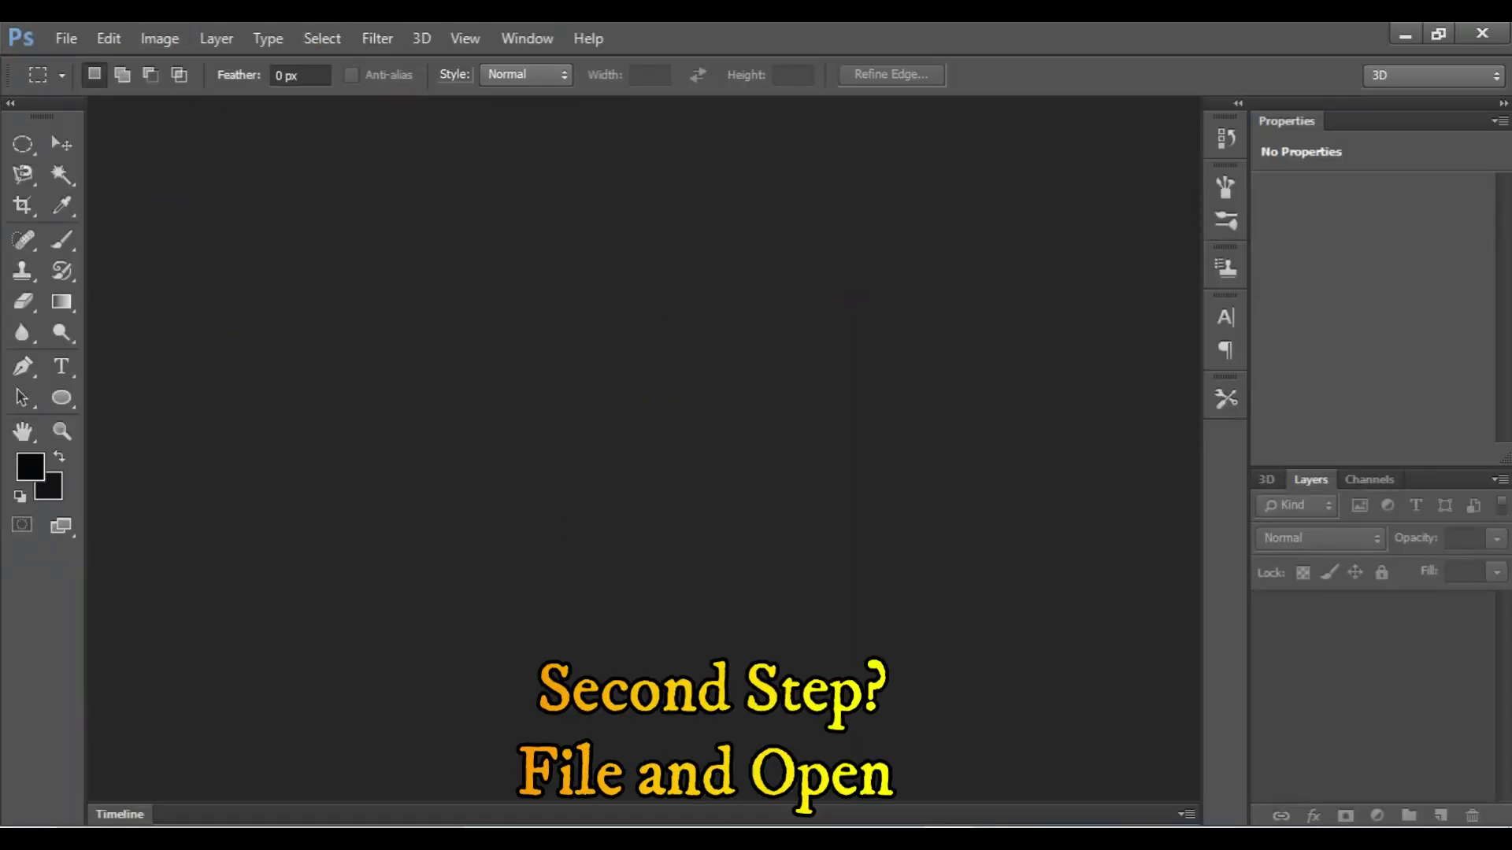
Open the photo girl-blonde-umbrella-street-wall.jpg from the Downloads folder.
left_click(66, 37)
left_click(76, 85)
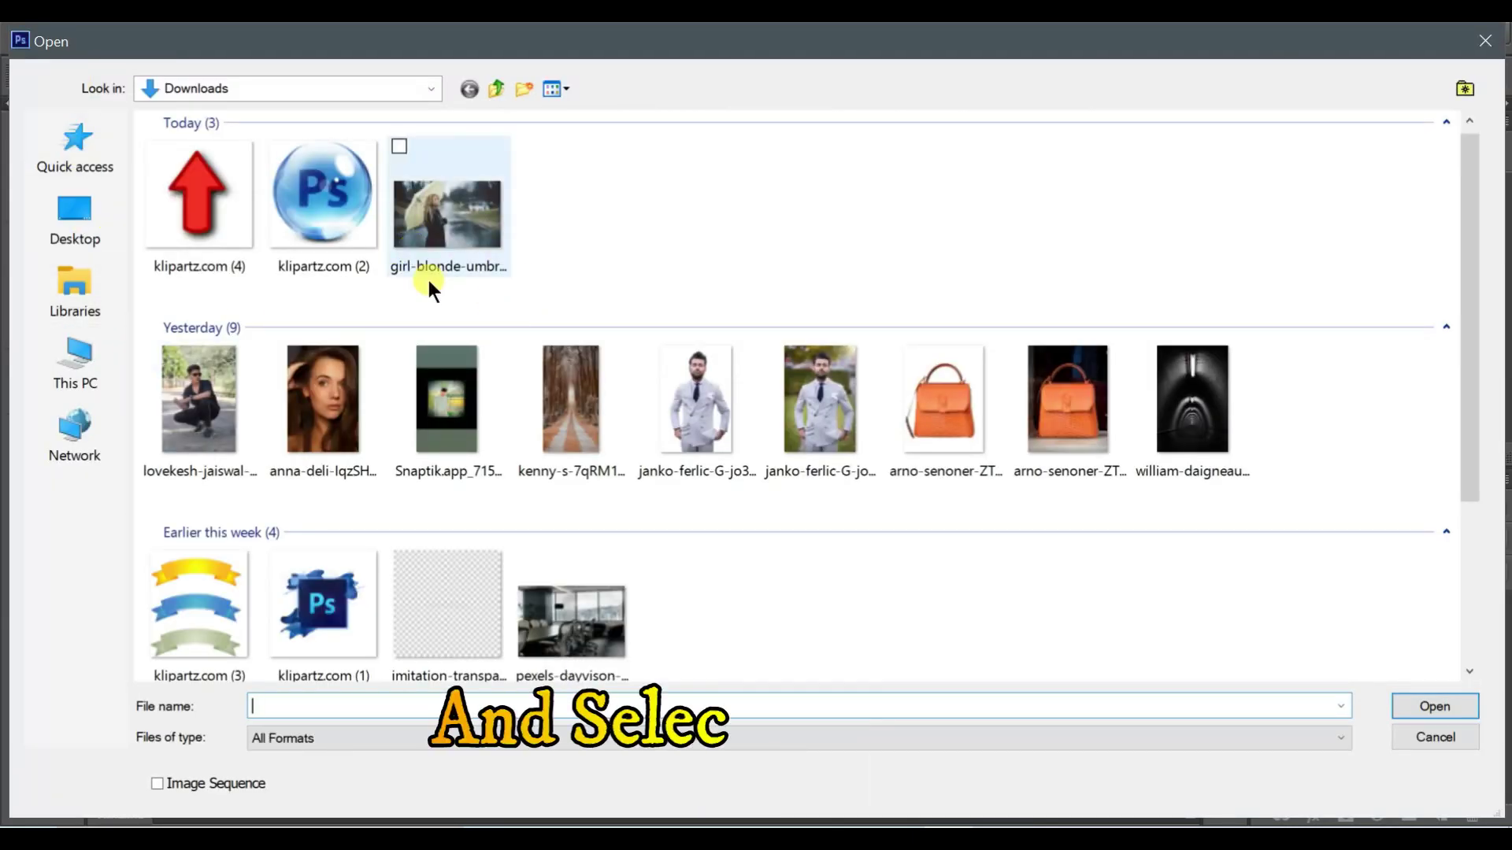
double_click(438, 194)
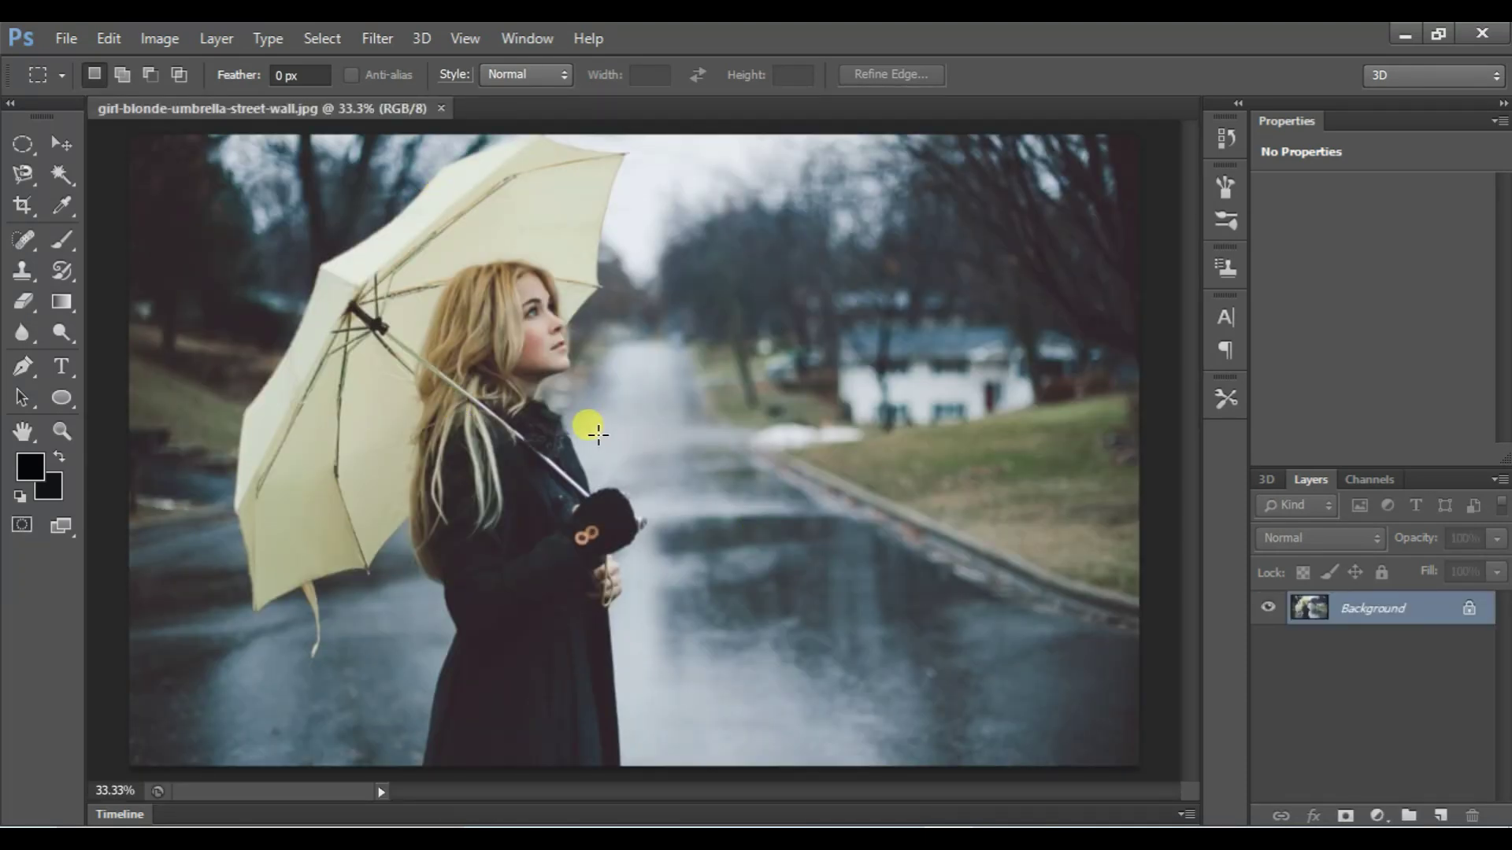
Add a new layer above the Background and fill it with pure black (#000000) as the foreground color.
left_click(1441, 815)
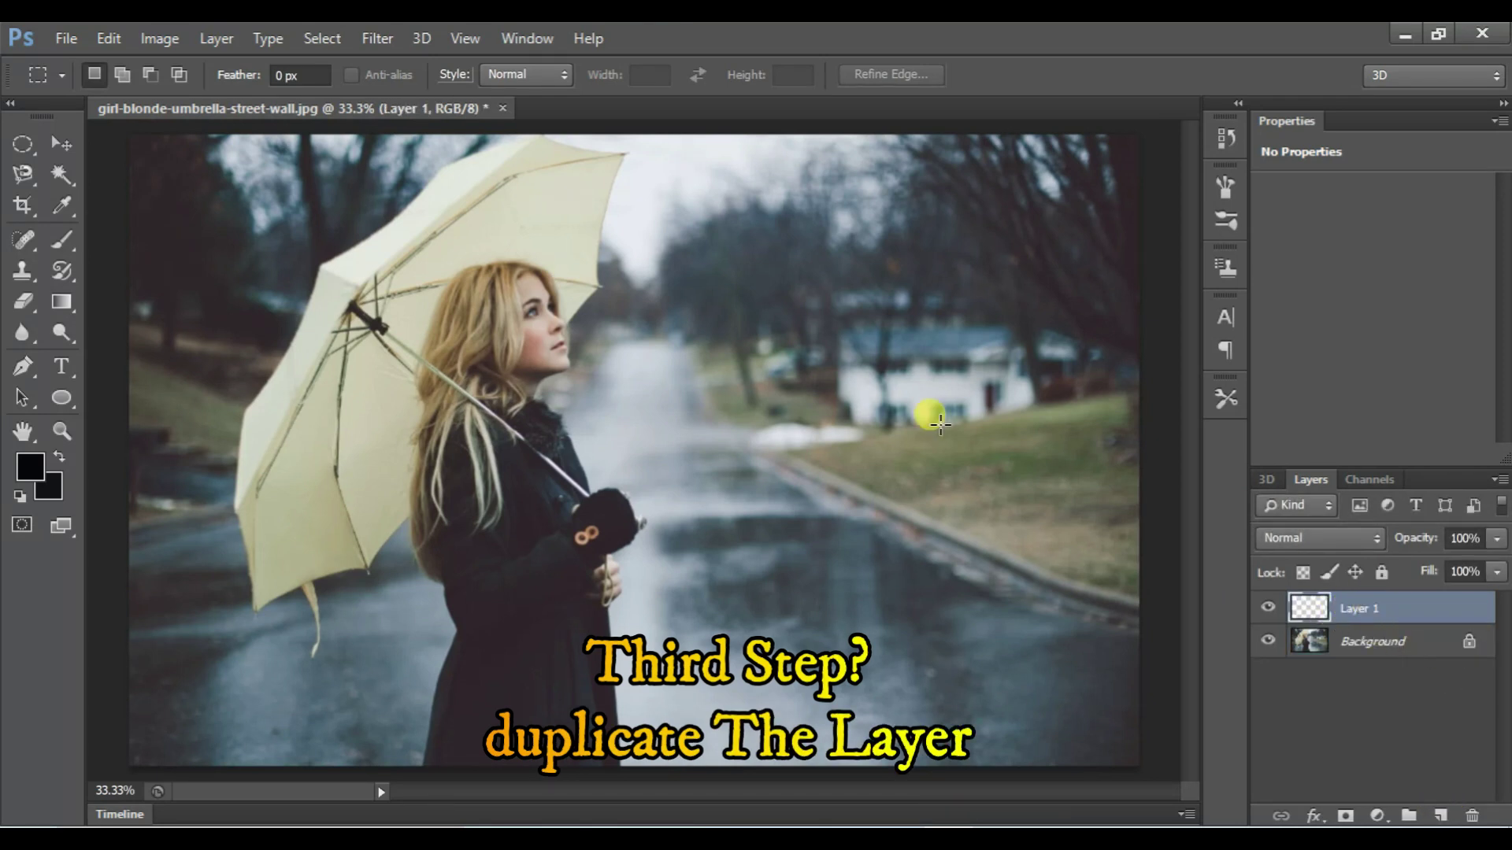
left_click(28, 469)
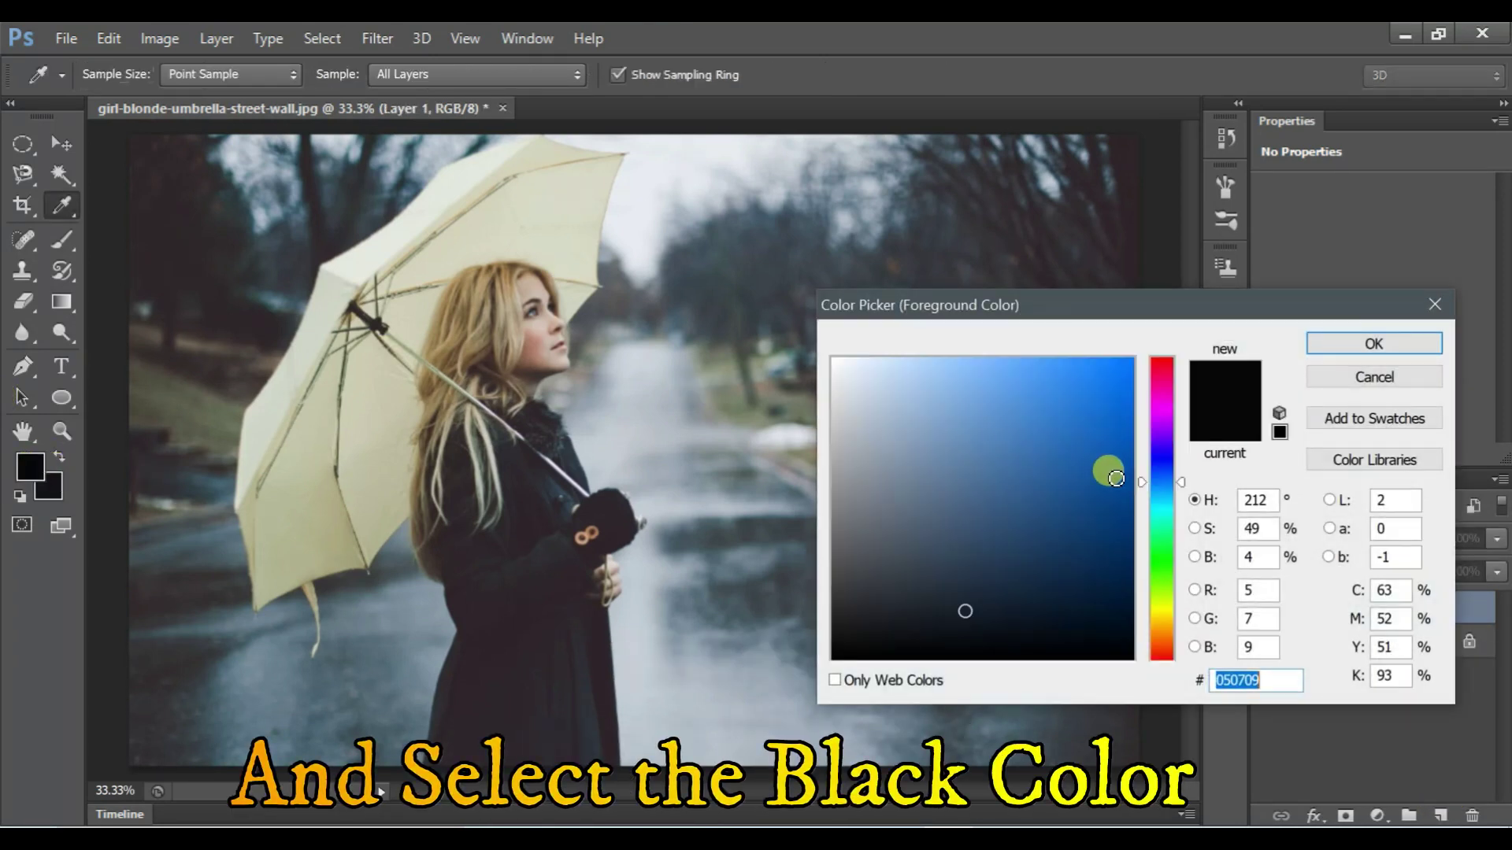
left_click_drag(1052, 539, 1132, 708)
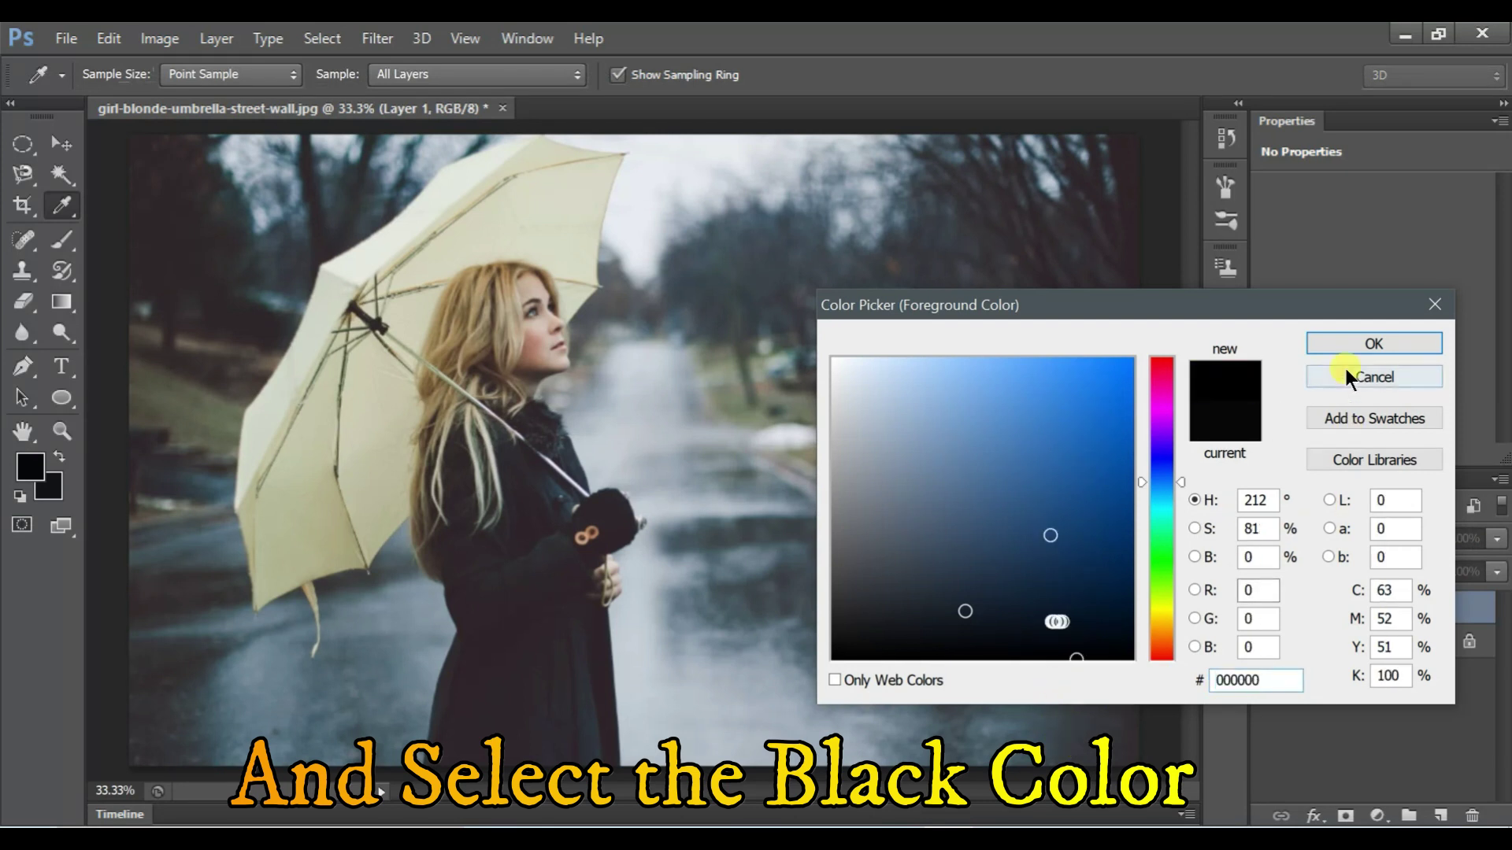
left_click(1373, 344)
key("m")
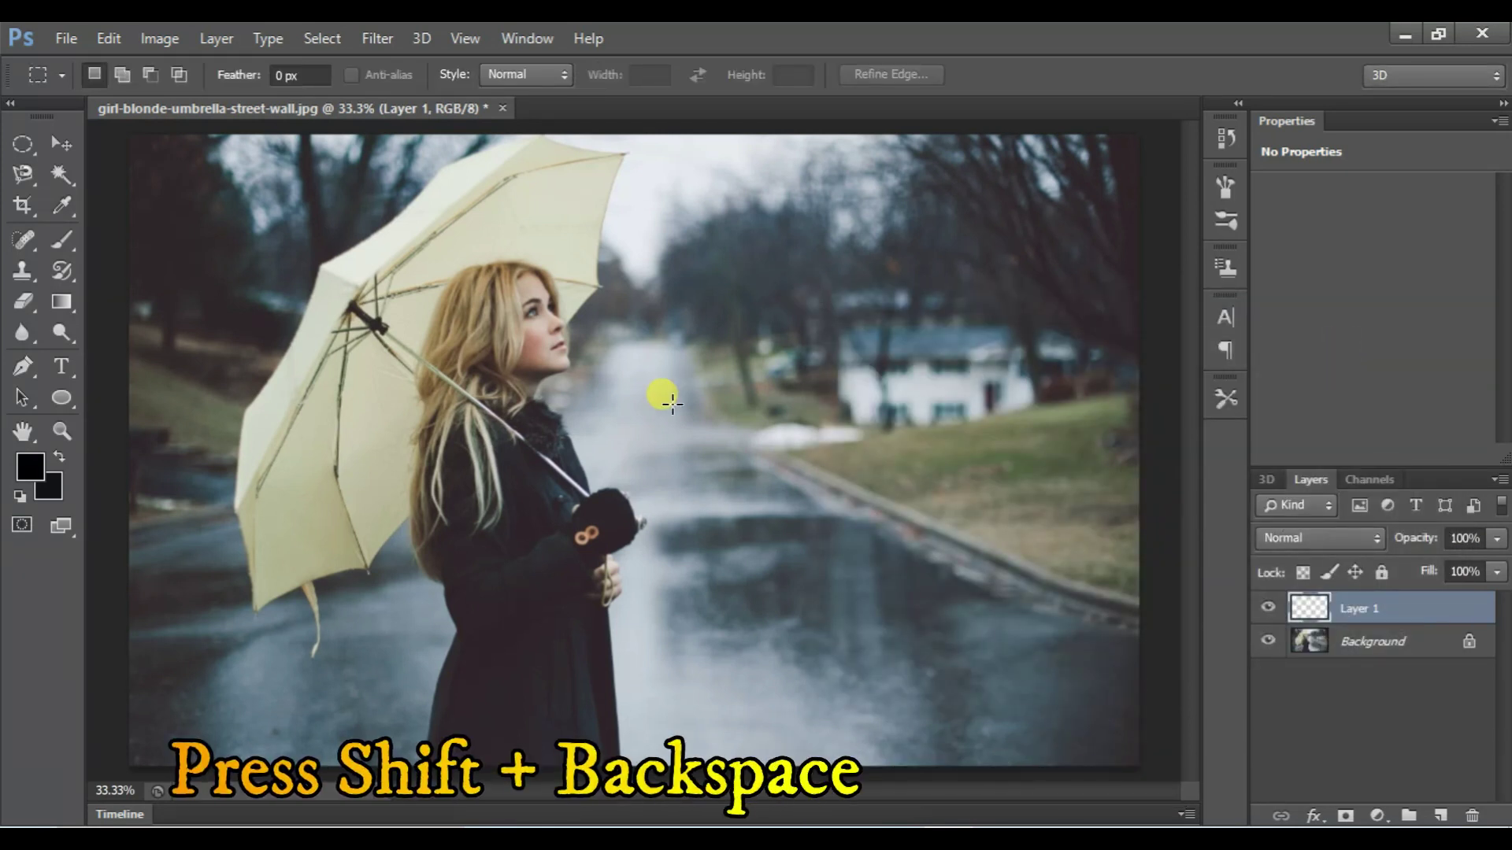
key("shift+BackSpace")
key("Return")
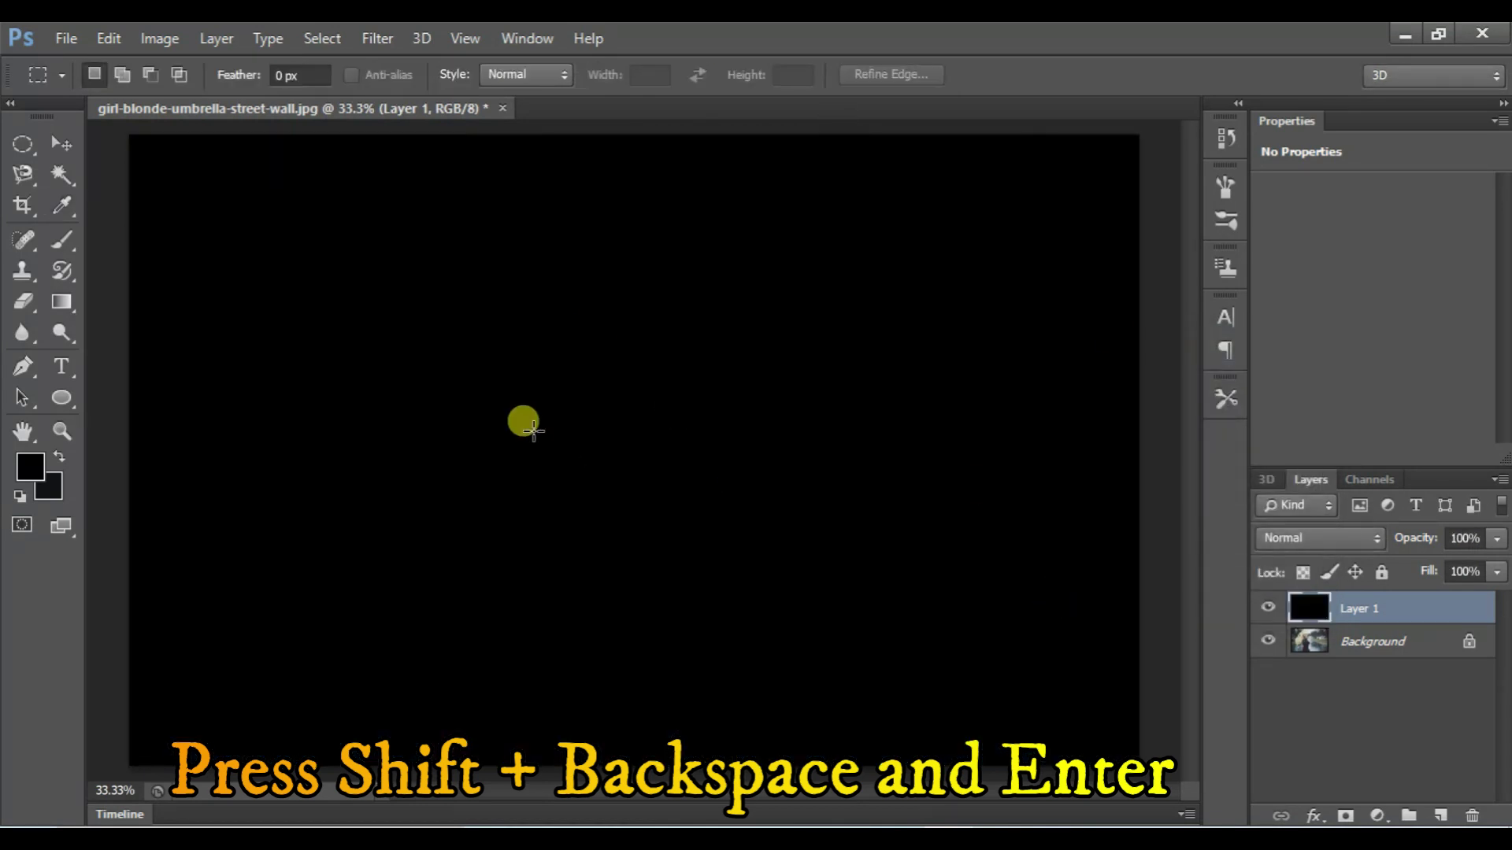
Apply the Add Noise filter to the black layer with a 100% amount, Gaussian distribution and Monochromatic.
left_click(62, 144)
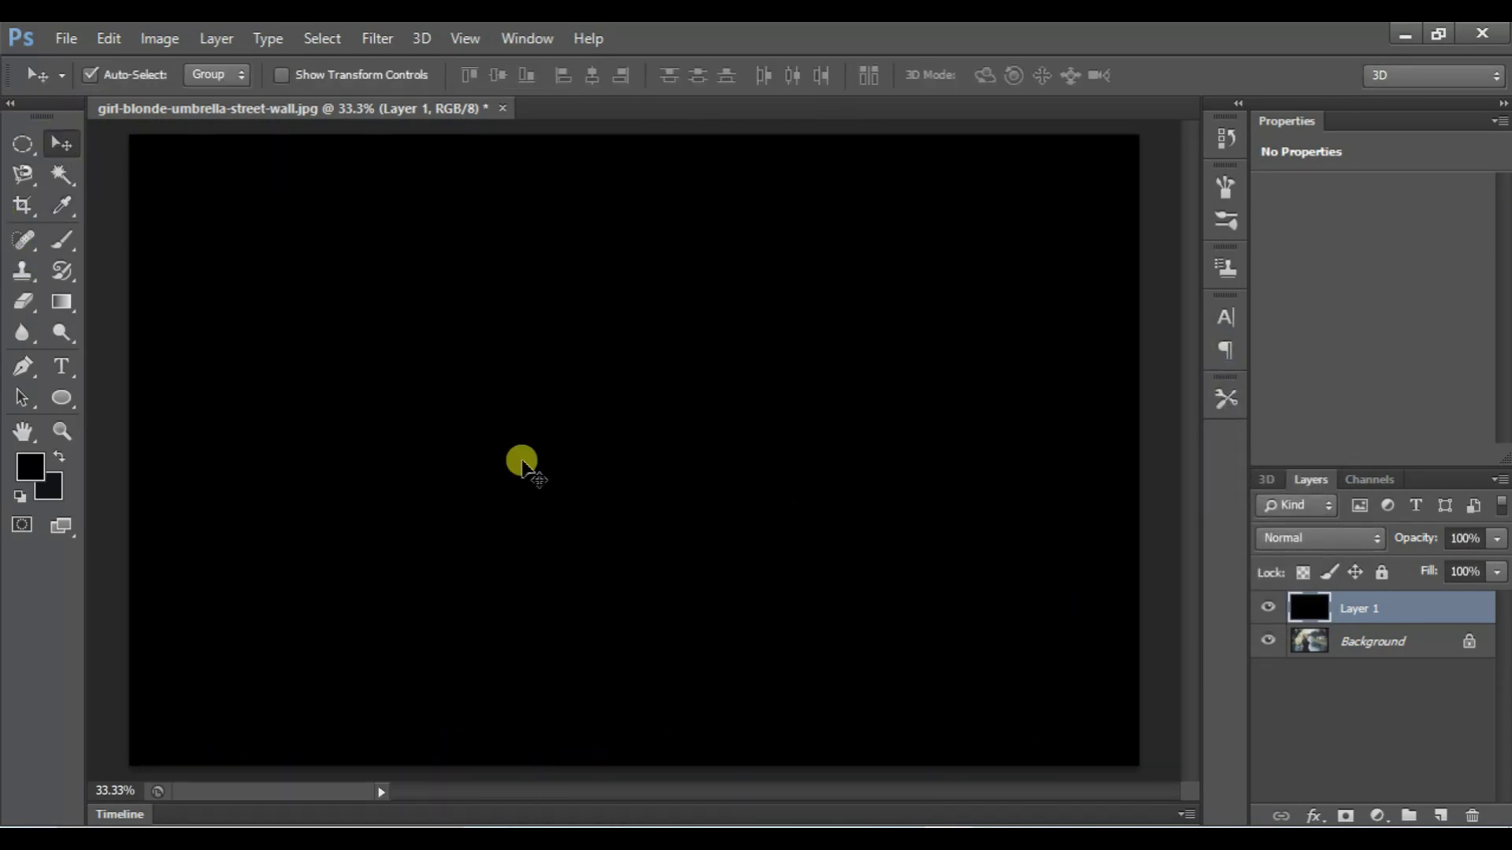
left_click(378, 38)
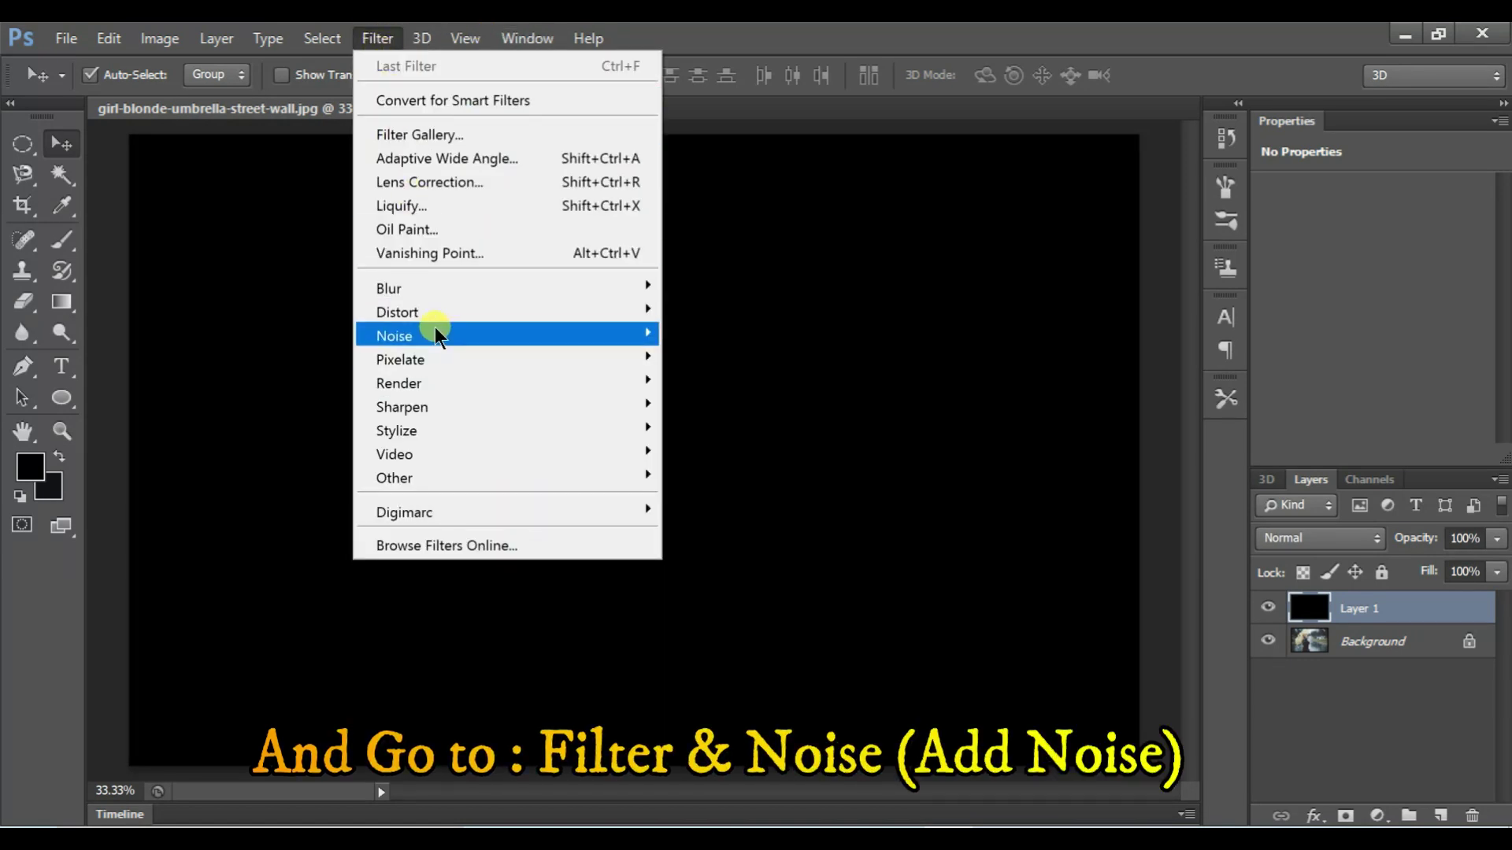
mouse_move(446, 335)
left_click(733, 335)
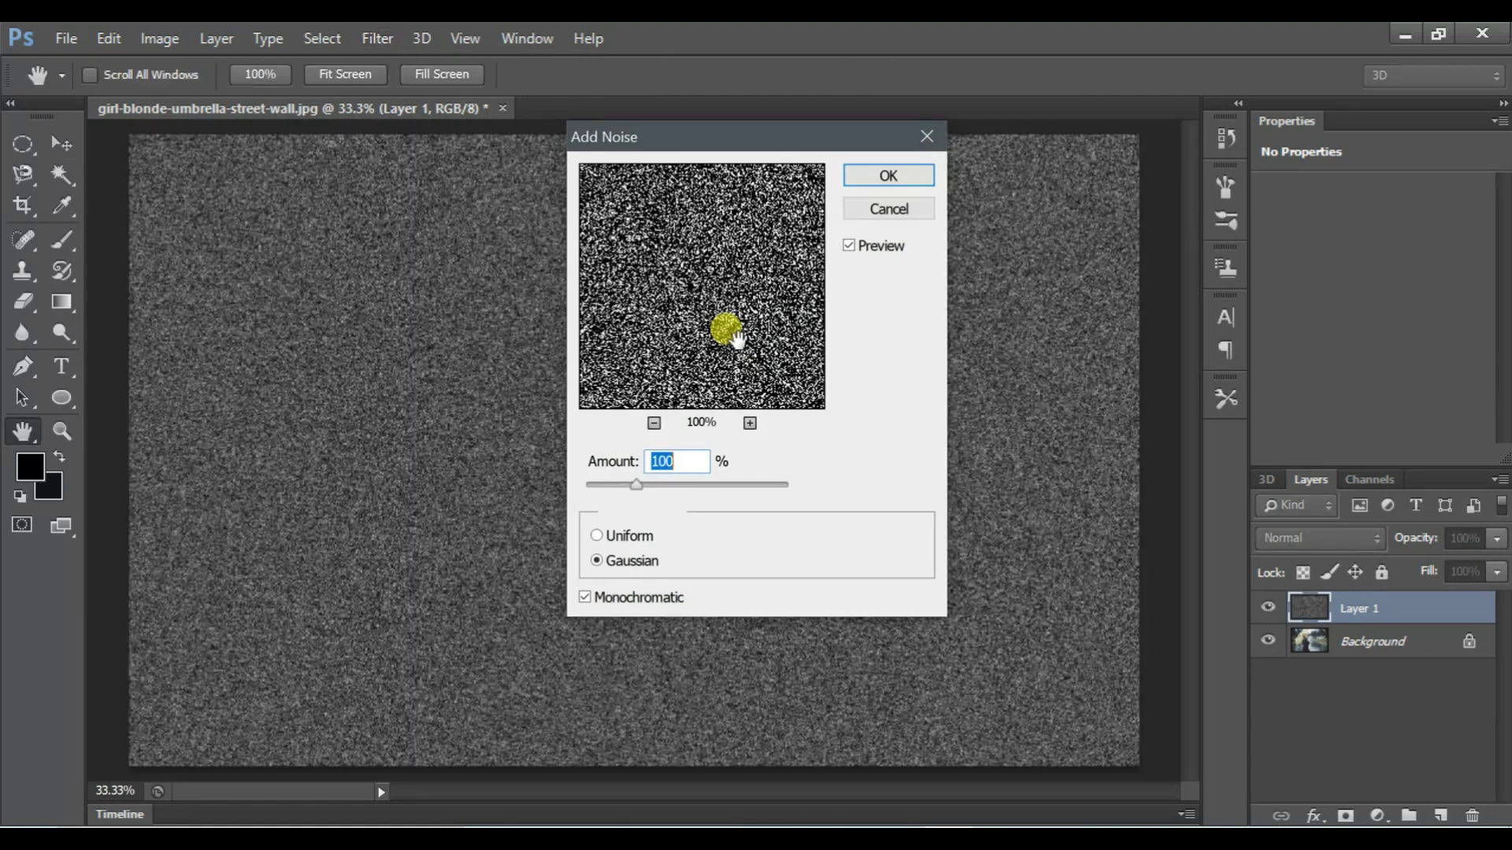
mouse_move(635, 482)
left_mouse_down()
mouse_move(685, 487)
mouse_move(587, 489)
mouse_move(636, 490)
left_mouse_up()
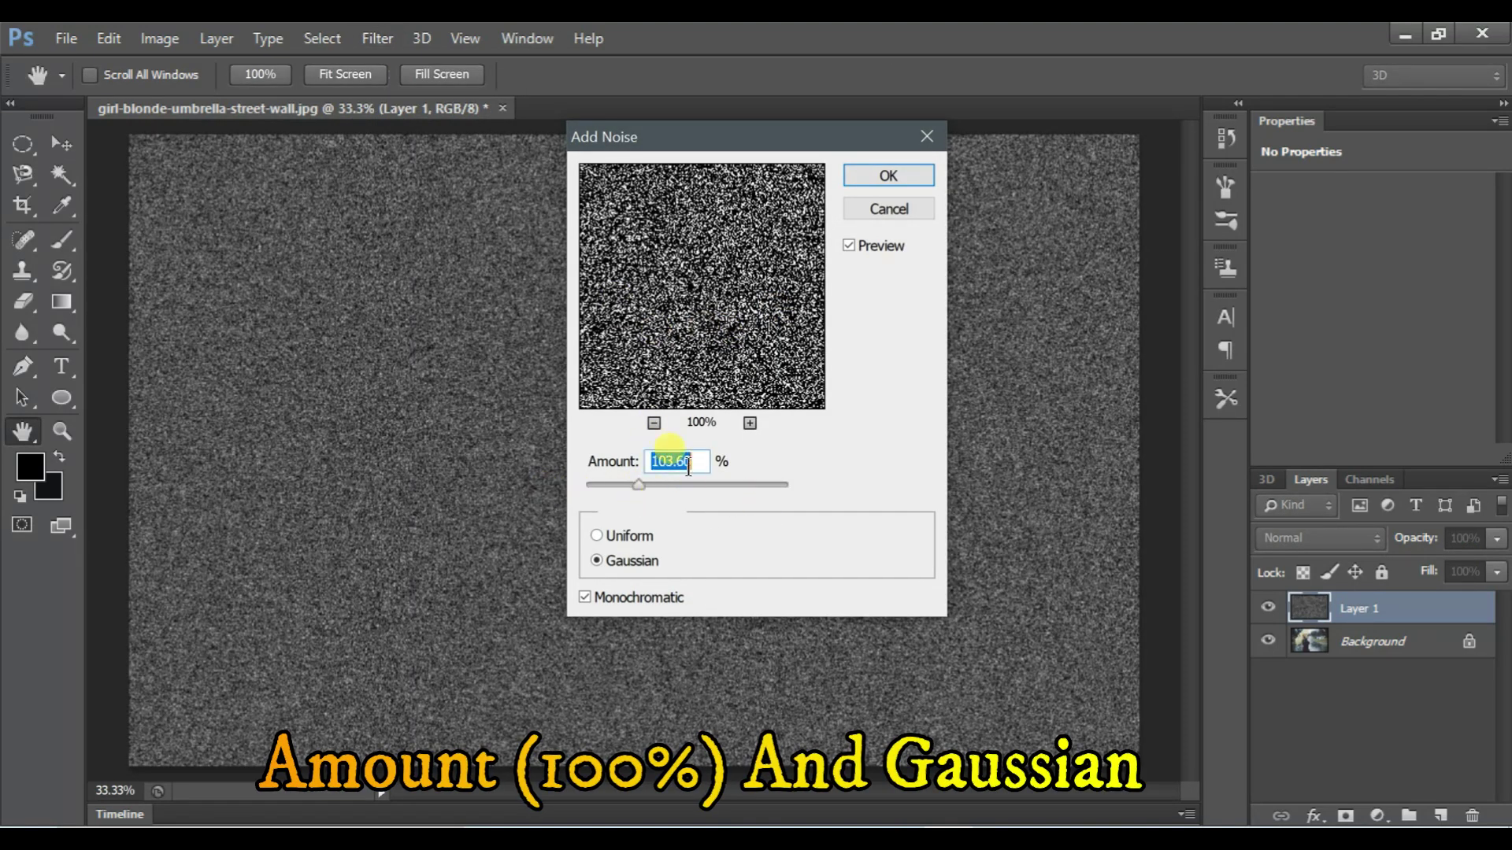
type("100")
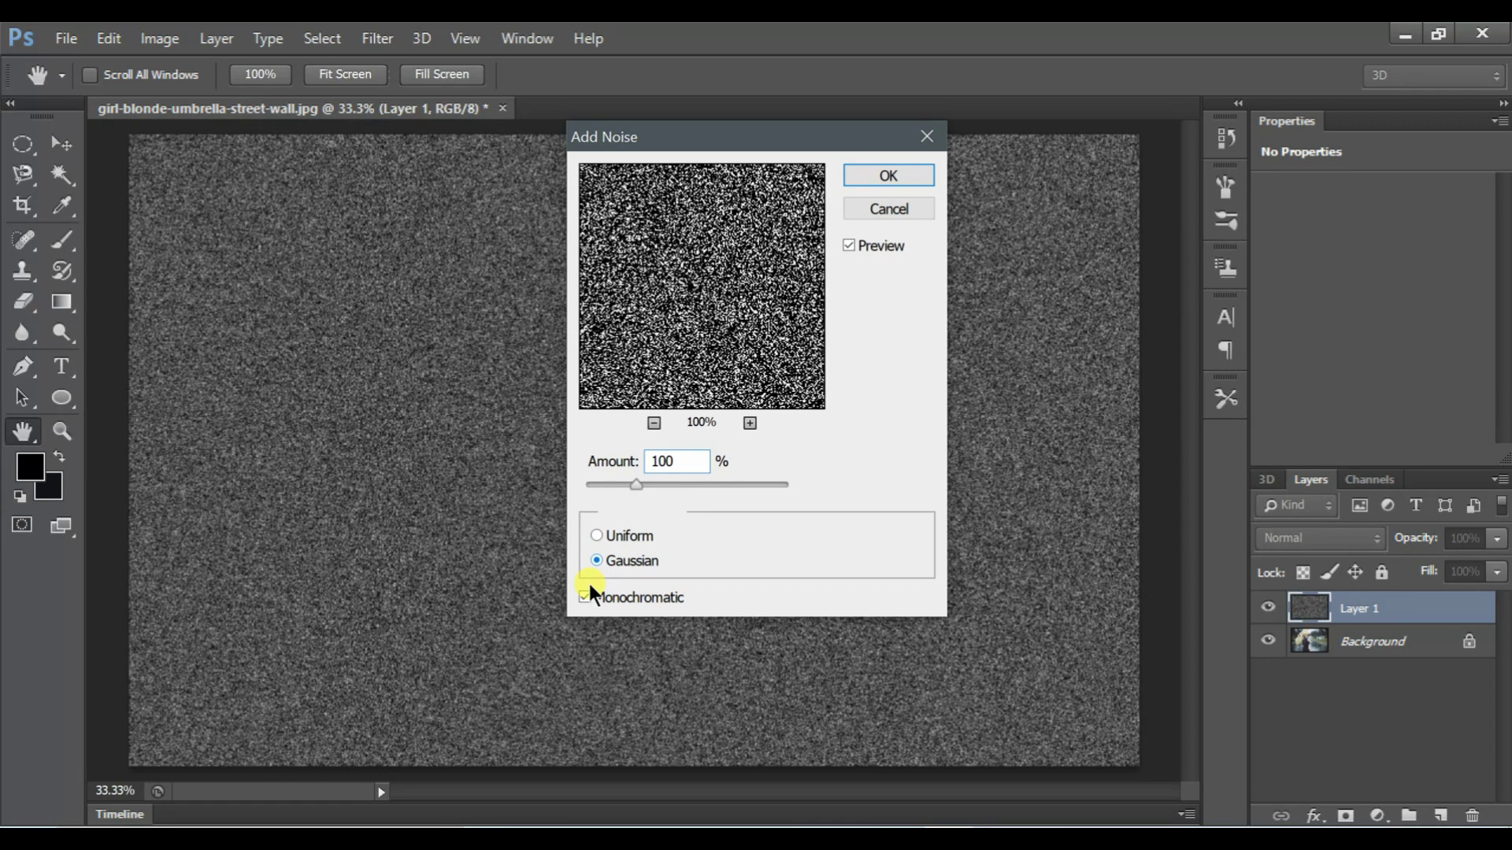
left_click(890, 176)
key("v")
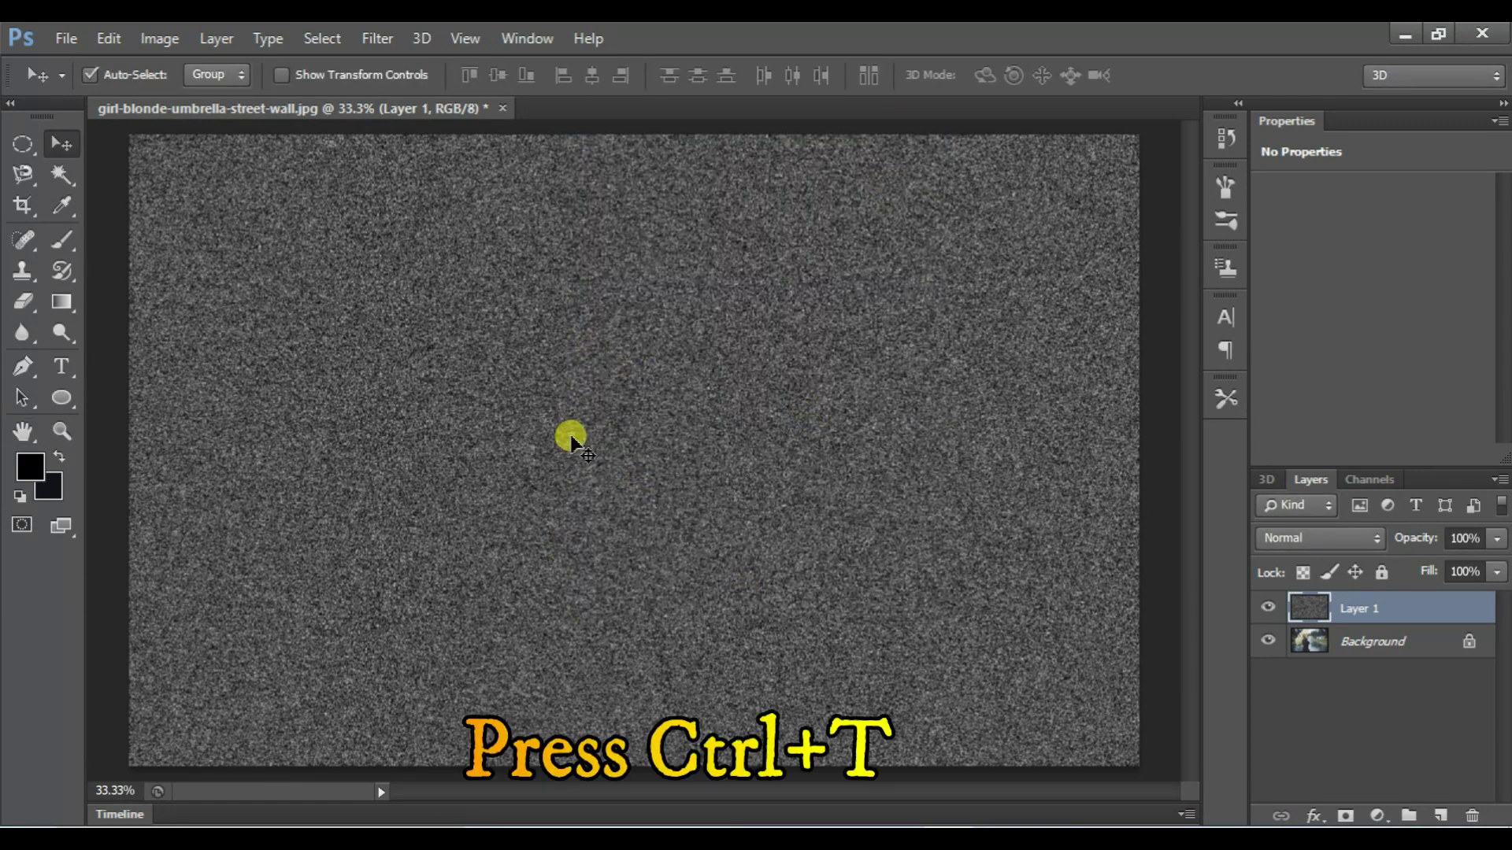
Free-transform the noise layer to a width of 300%.
key("ctrl+t")
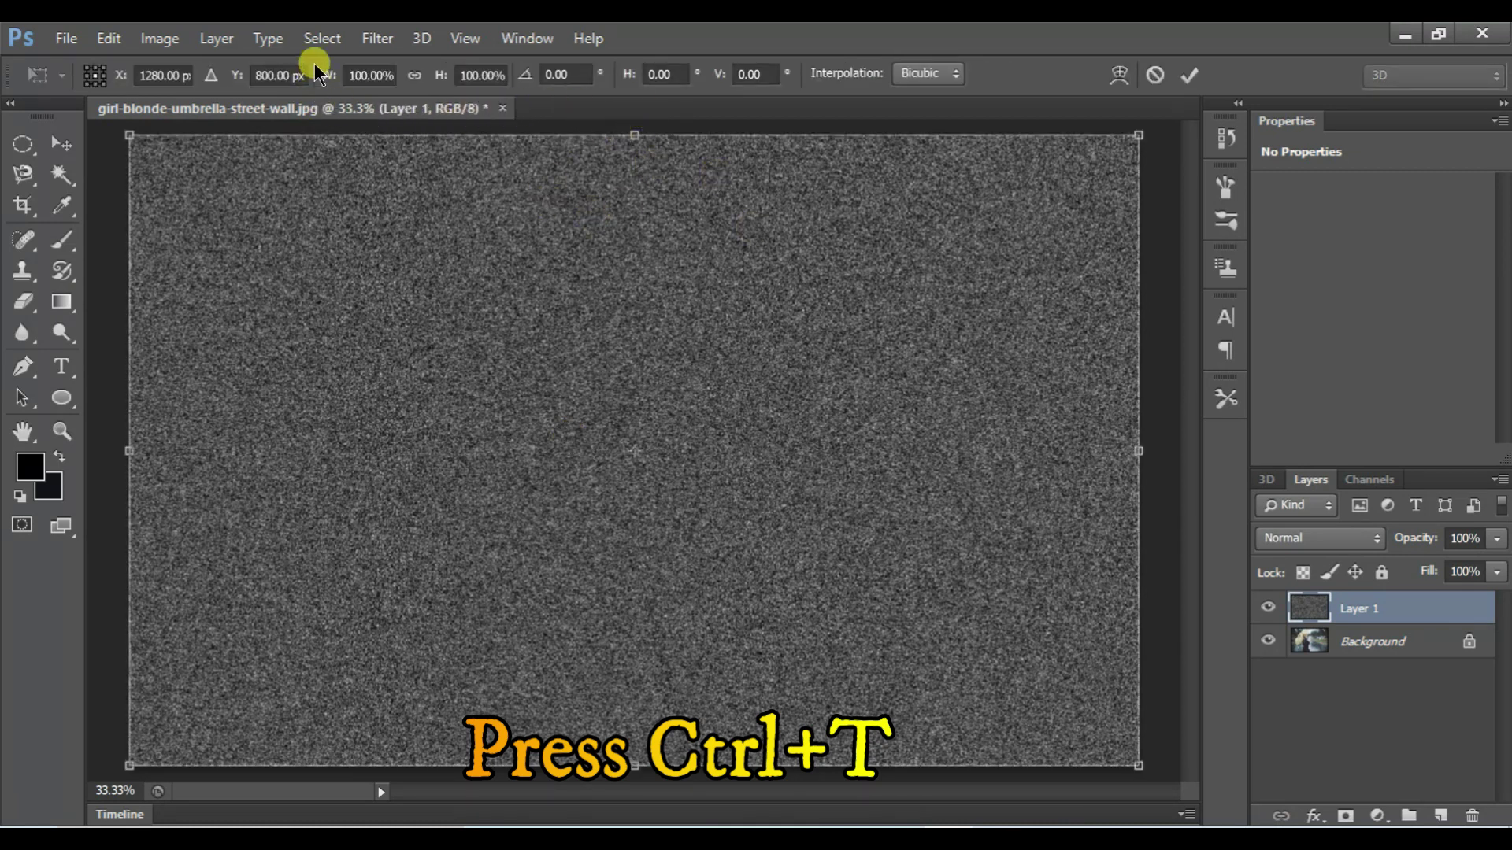
double_click(368, 75)
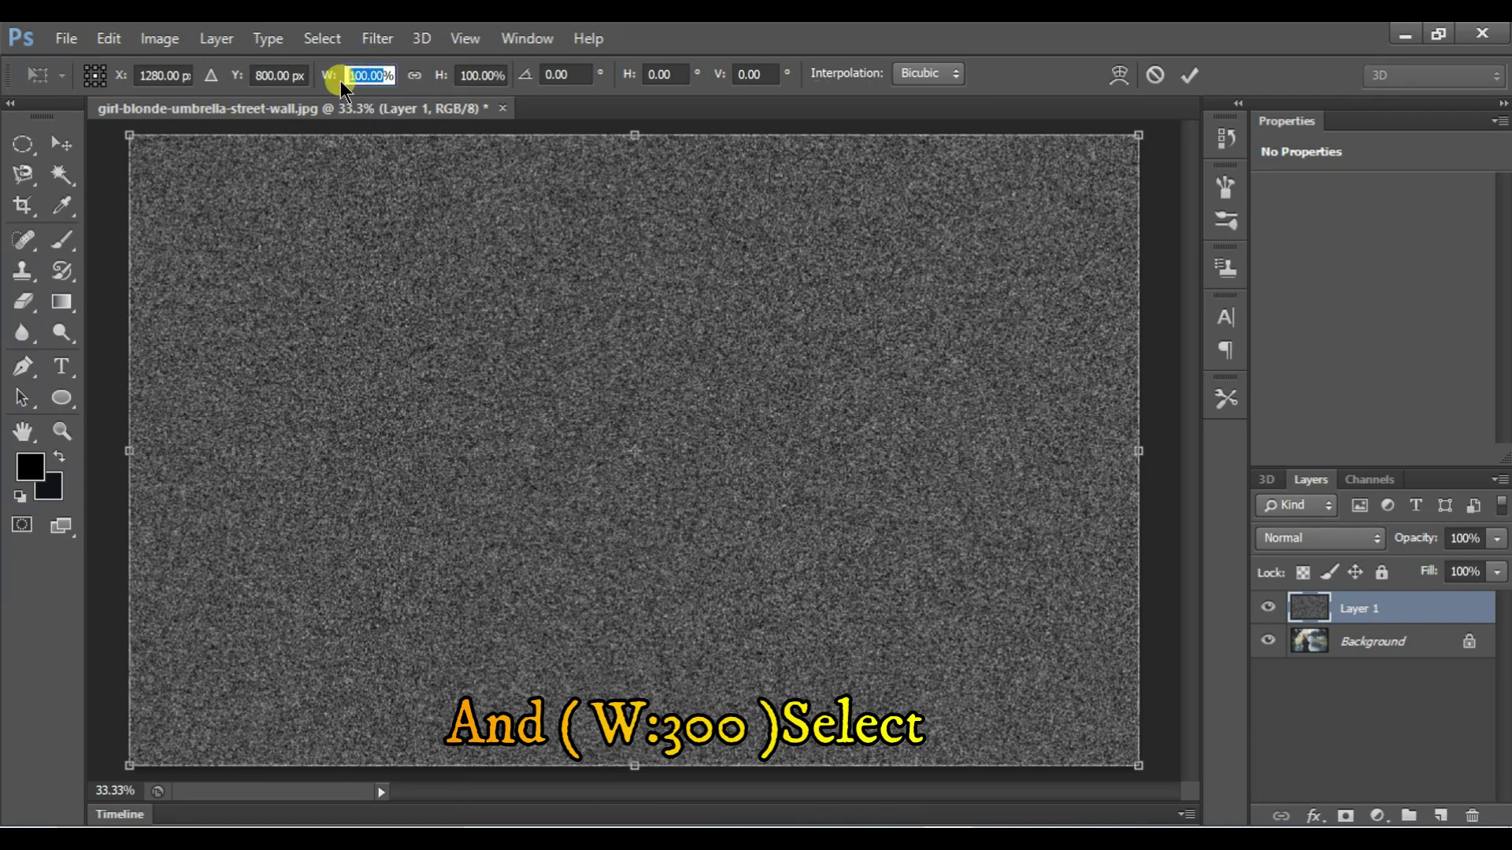
type("300")
key("Return")
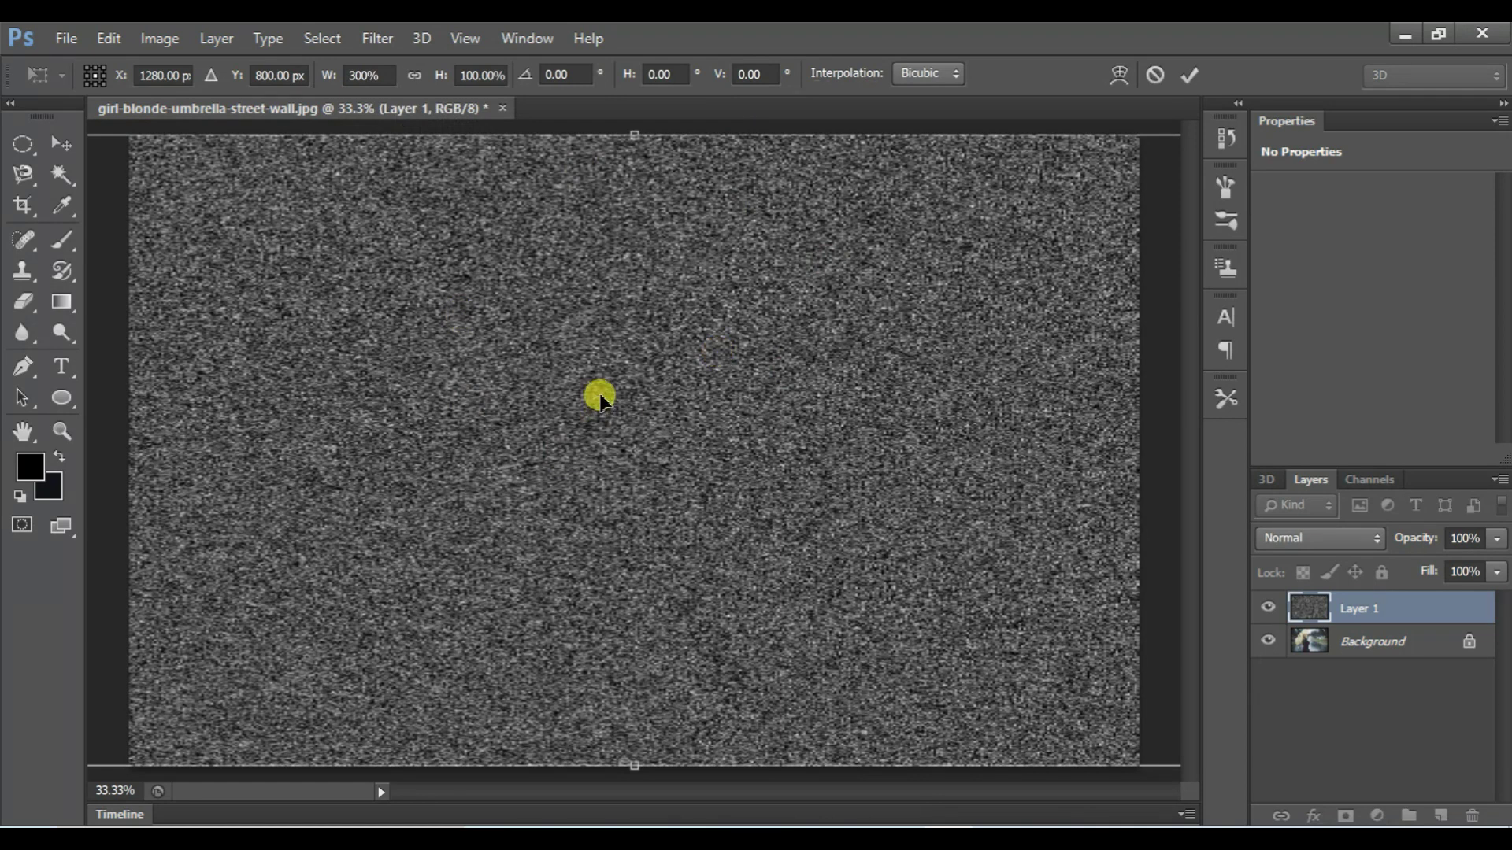
key("Return")
Apply a Motion Blur to the noise layer with an angle of -62° and a distance of 30 pixels.
left_click(378, 38)
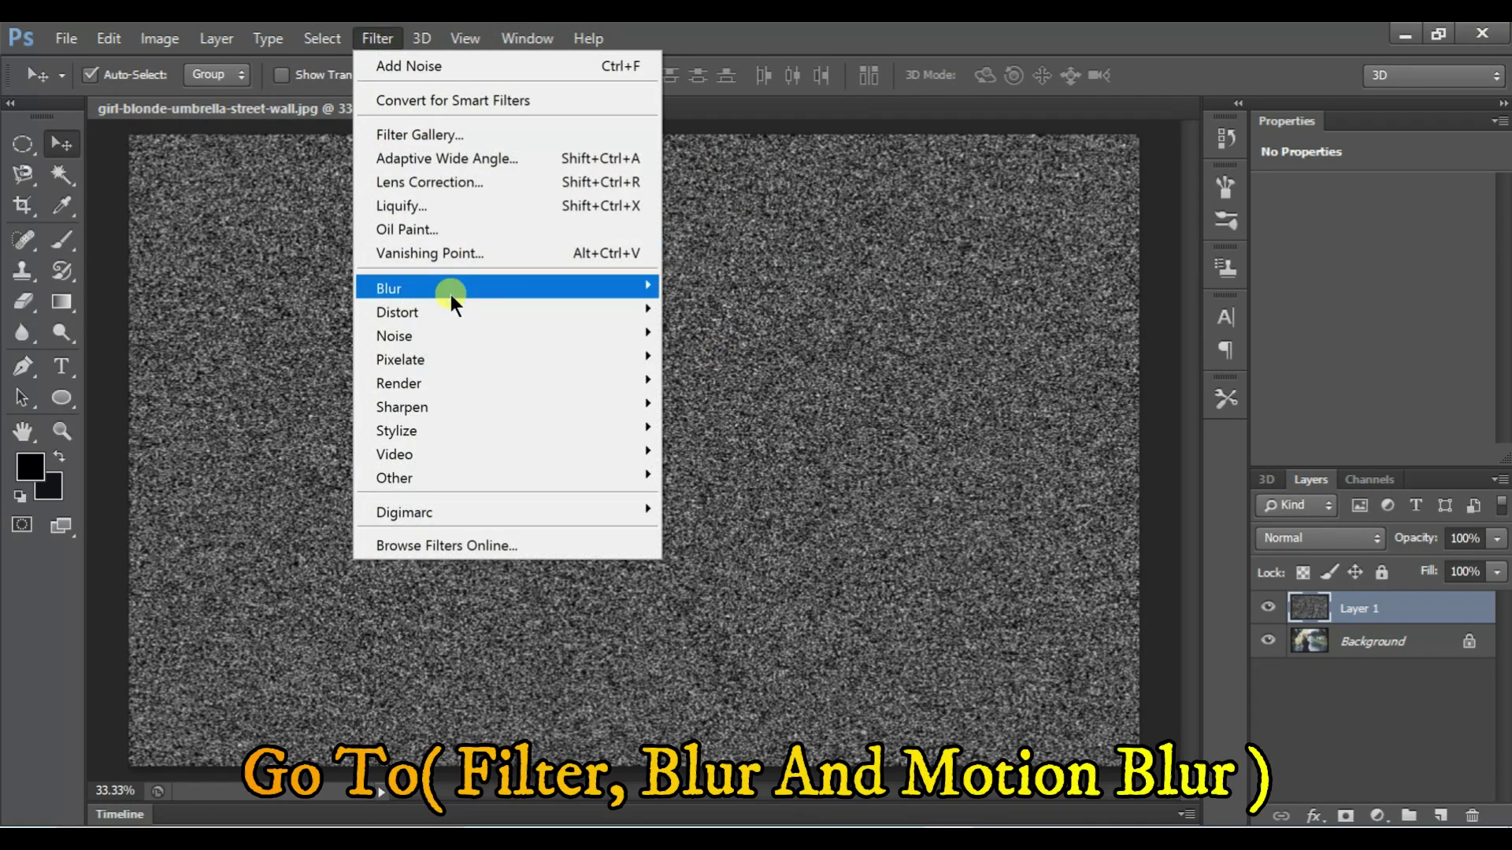
mouse_move(470, 285)
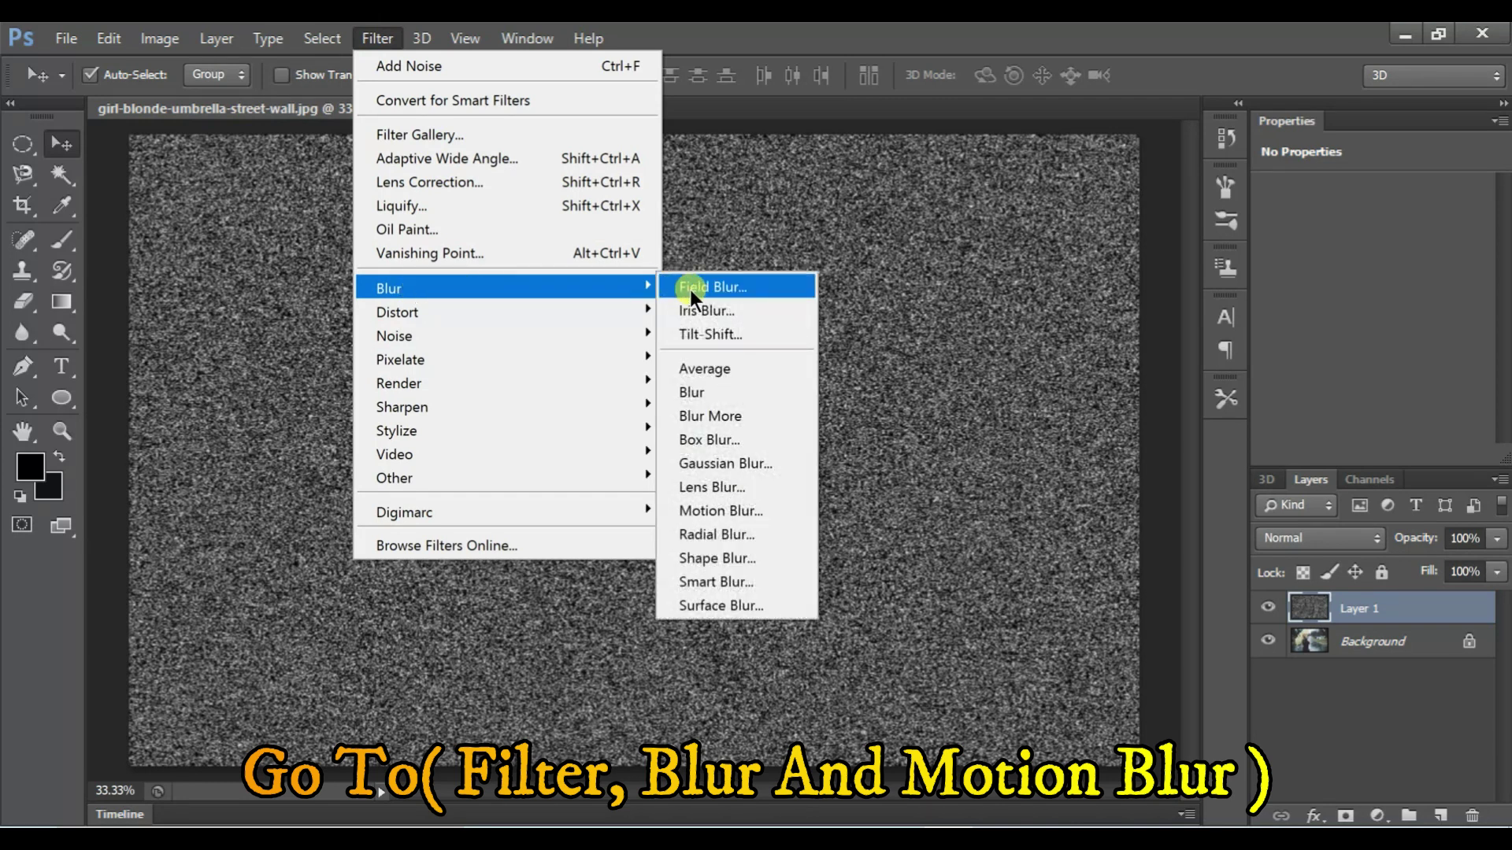
left_click(713, 510)
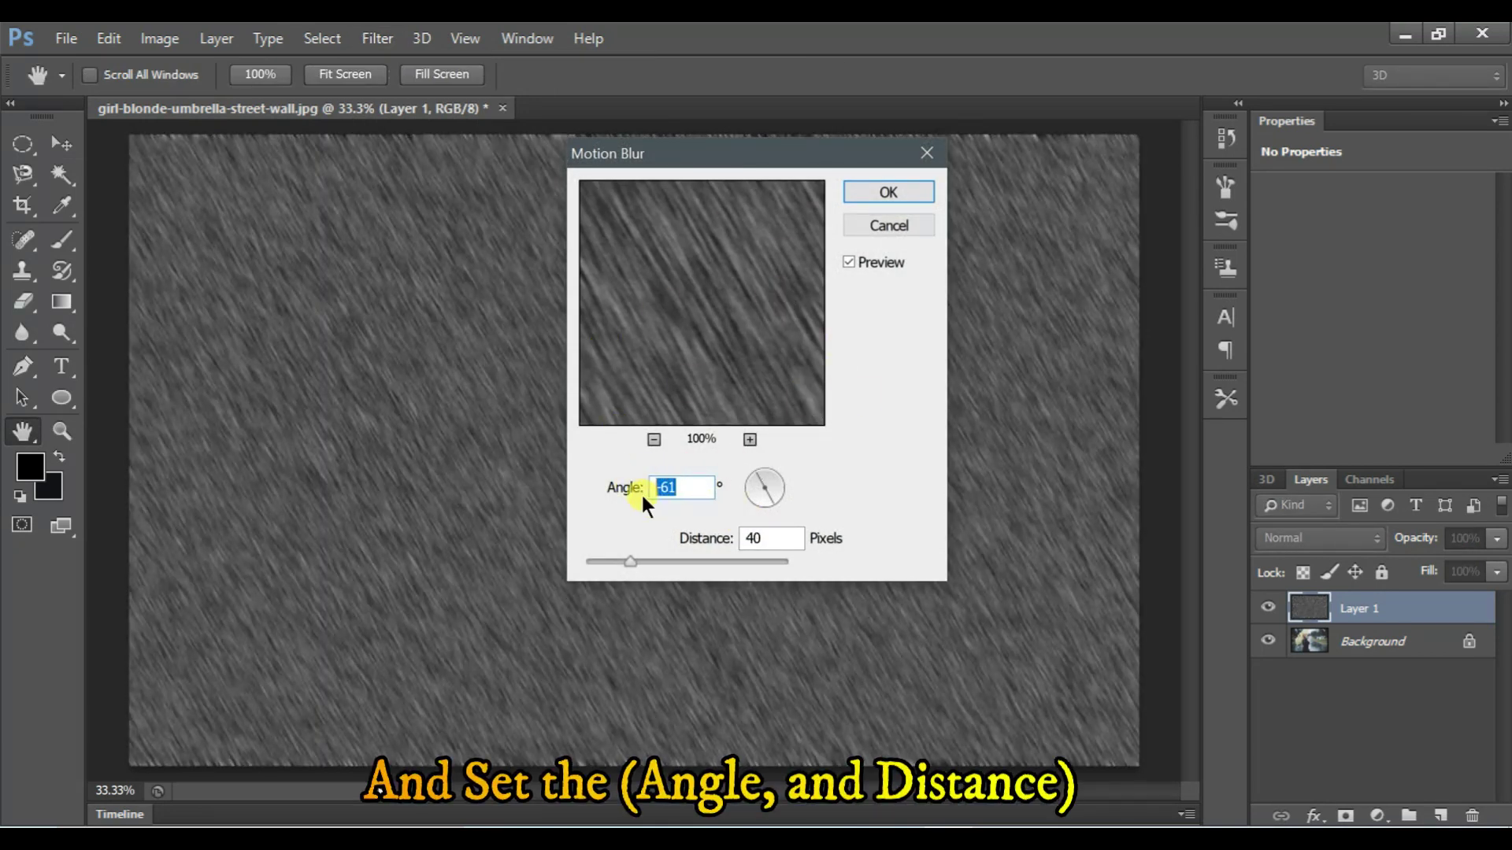
left_click_drag(770, 490, 772, 492)
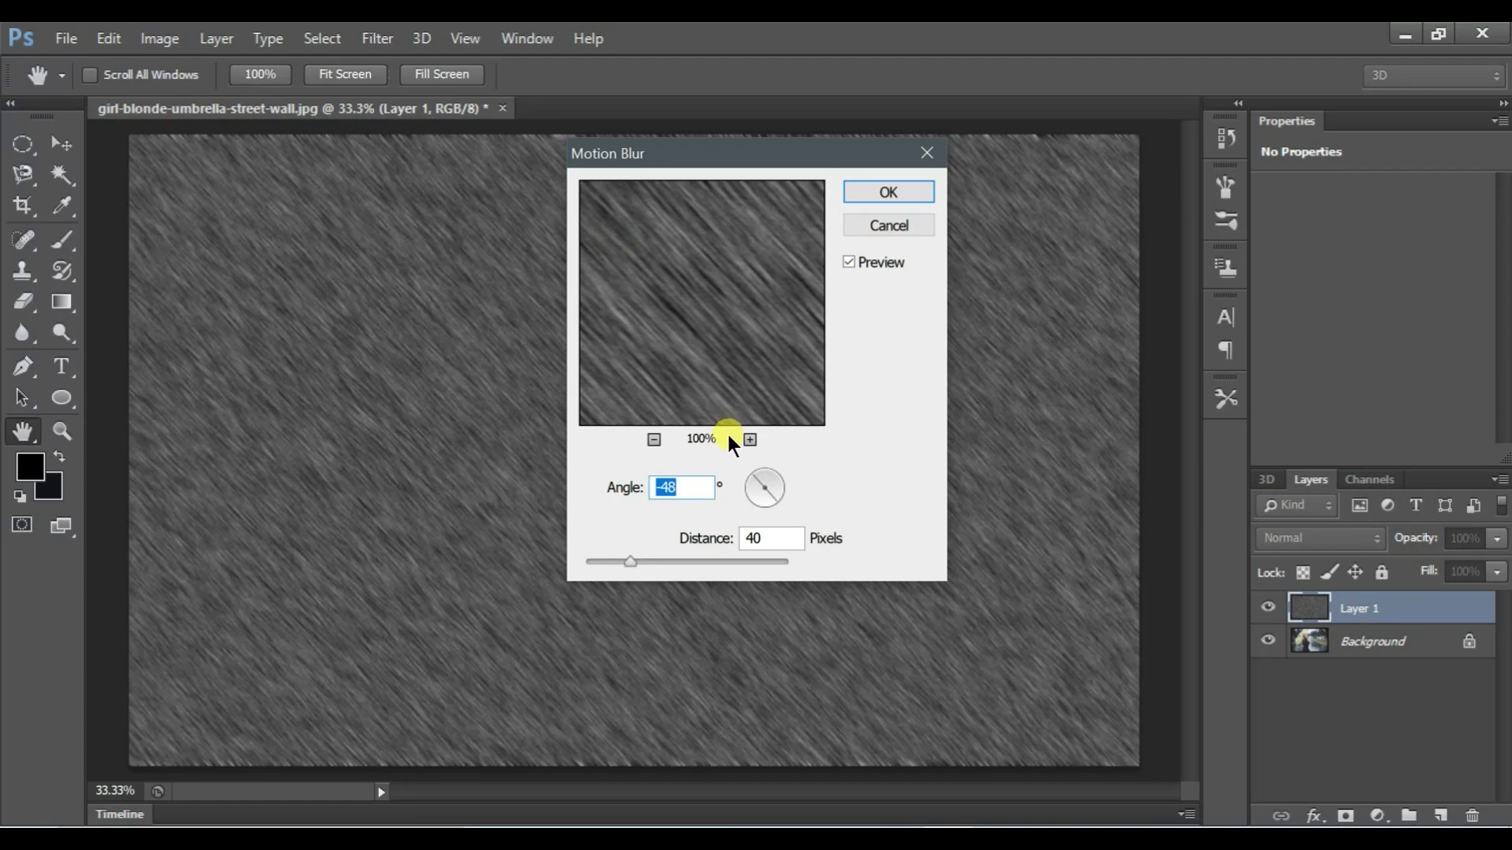
left_click_drag(768, 487, 759, 497)
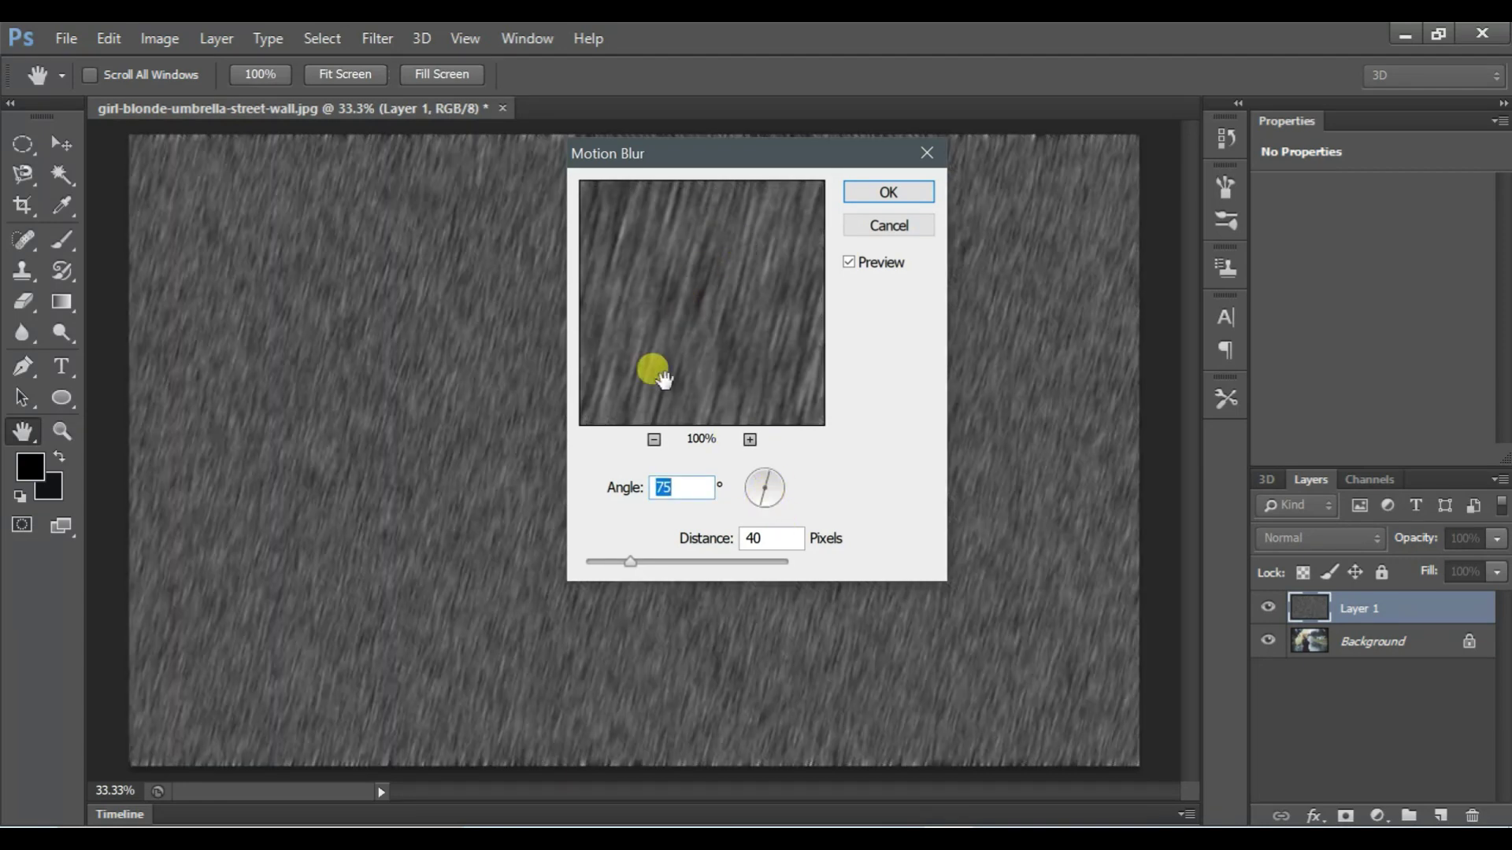
left_click_drag(756, 500, 773, 503)
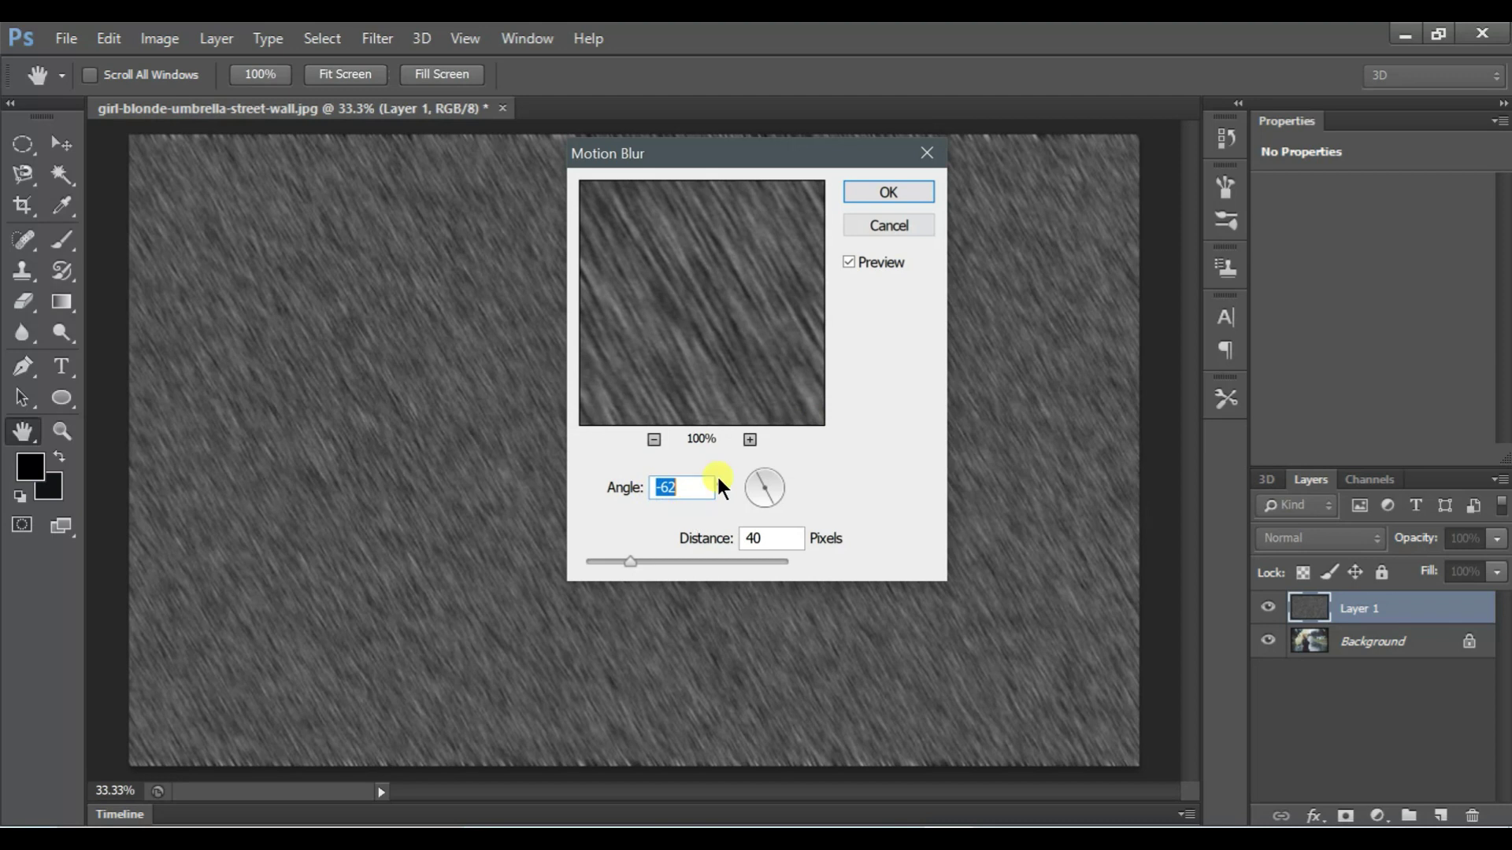
mouse_move(625, 560)
left_mouse_down()
mouse_move(652, 561)
mouse_move(617, 564)
left_mouse_up()
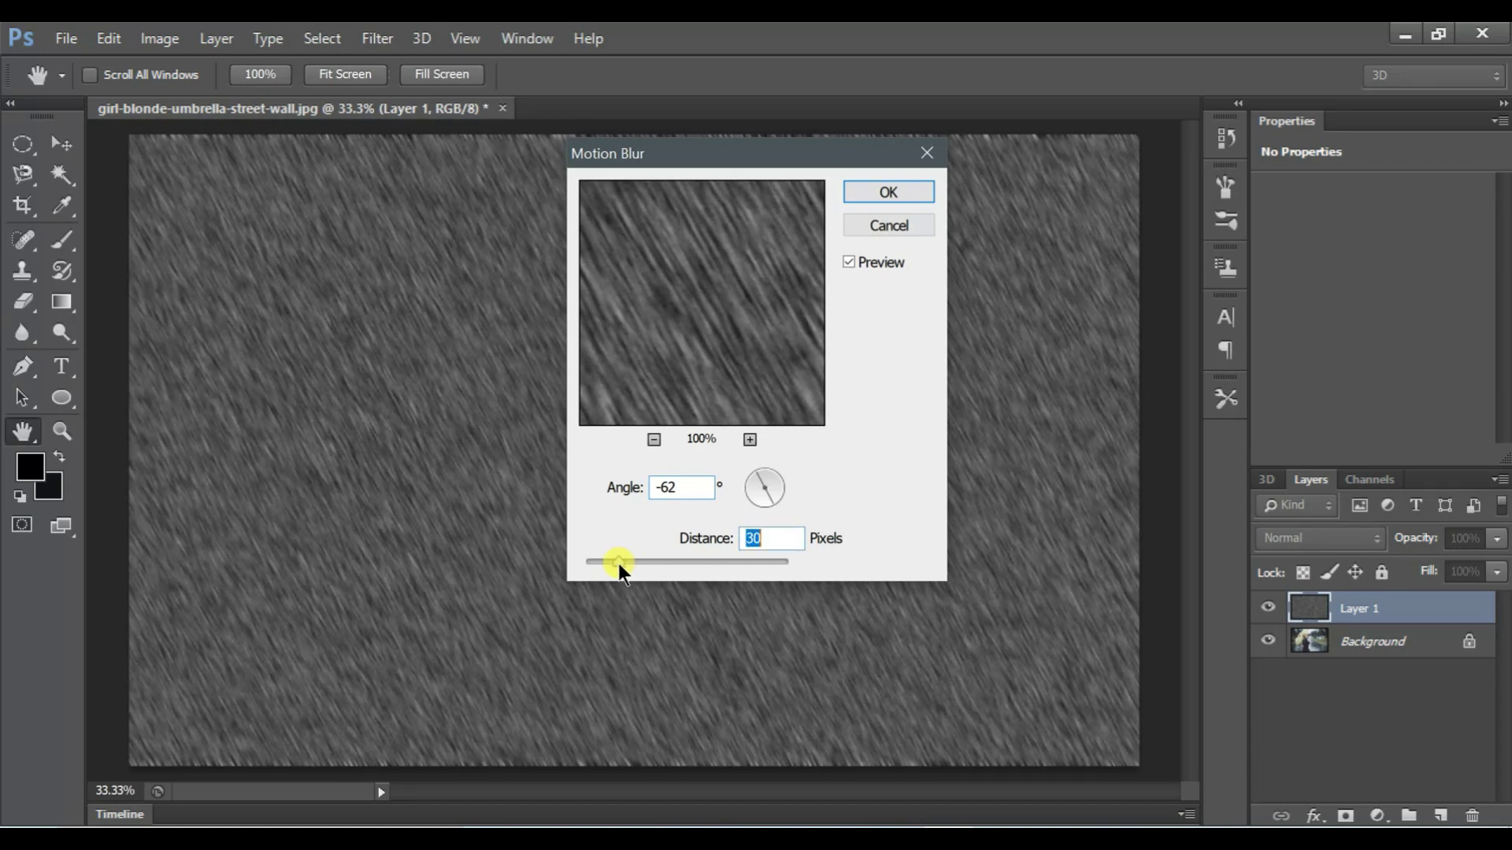
left_click(874, 194)
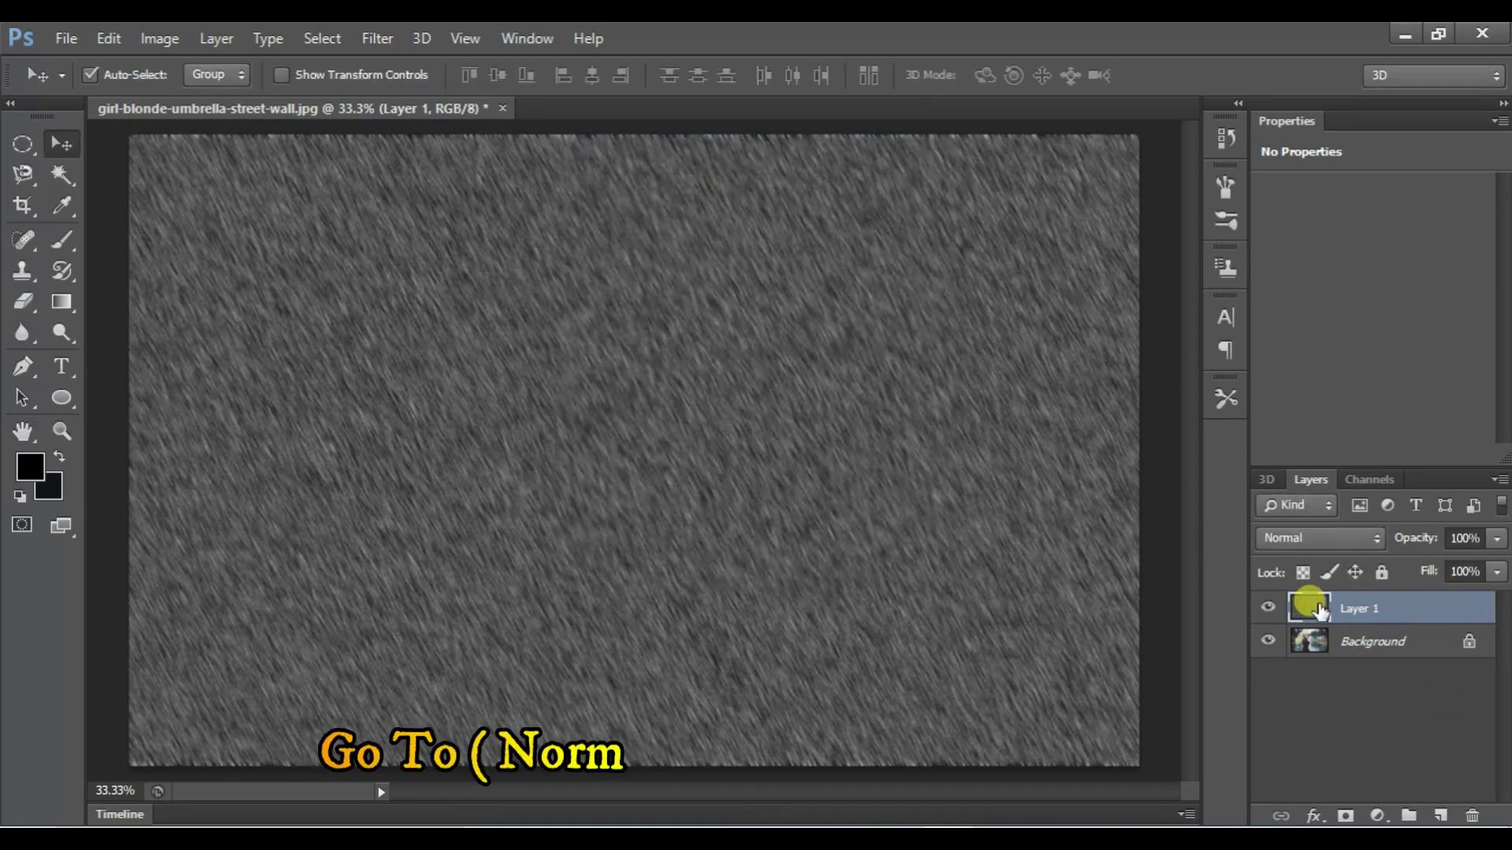
Set Layer 1's blending mode to Screen and add a Levels adjustment layer clipped to it.
left_click(1330, 542)
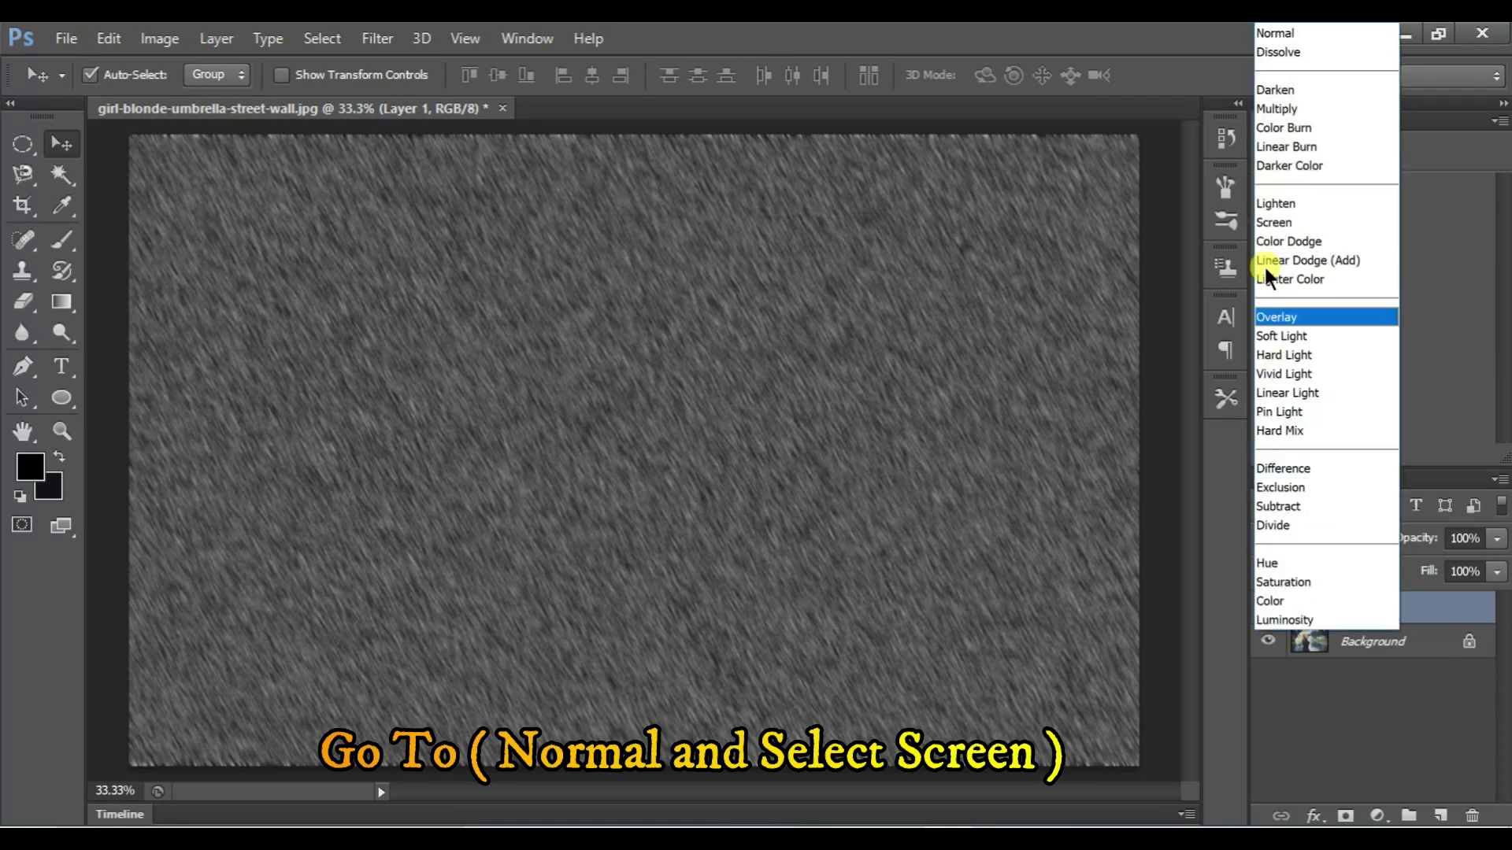
left_click(1283, 223)
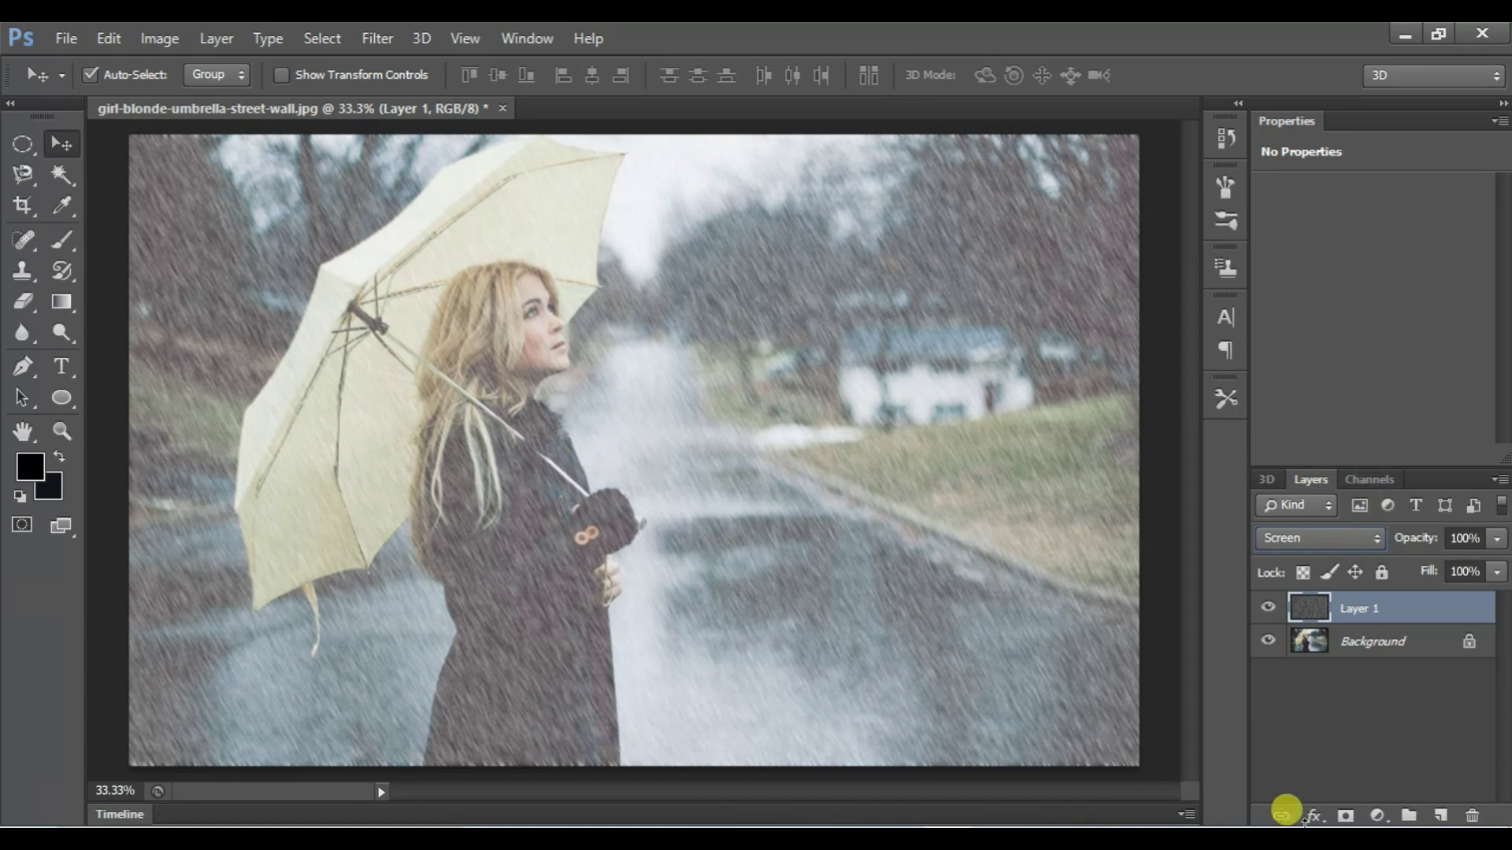
left_click(1378, 817)
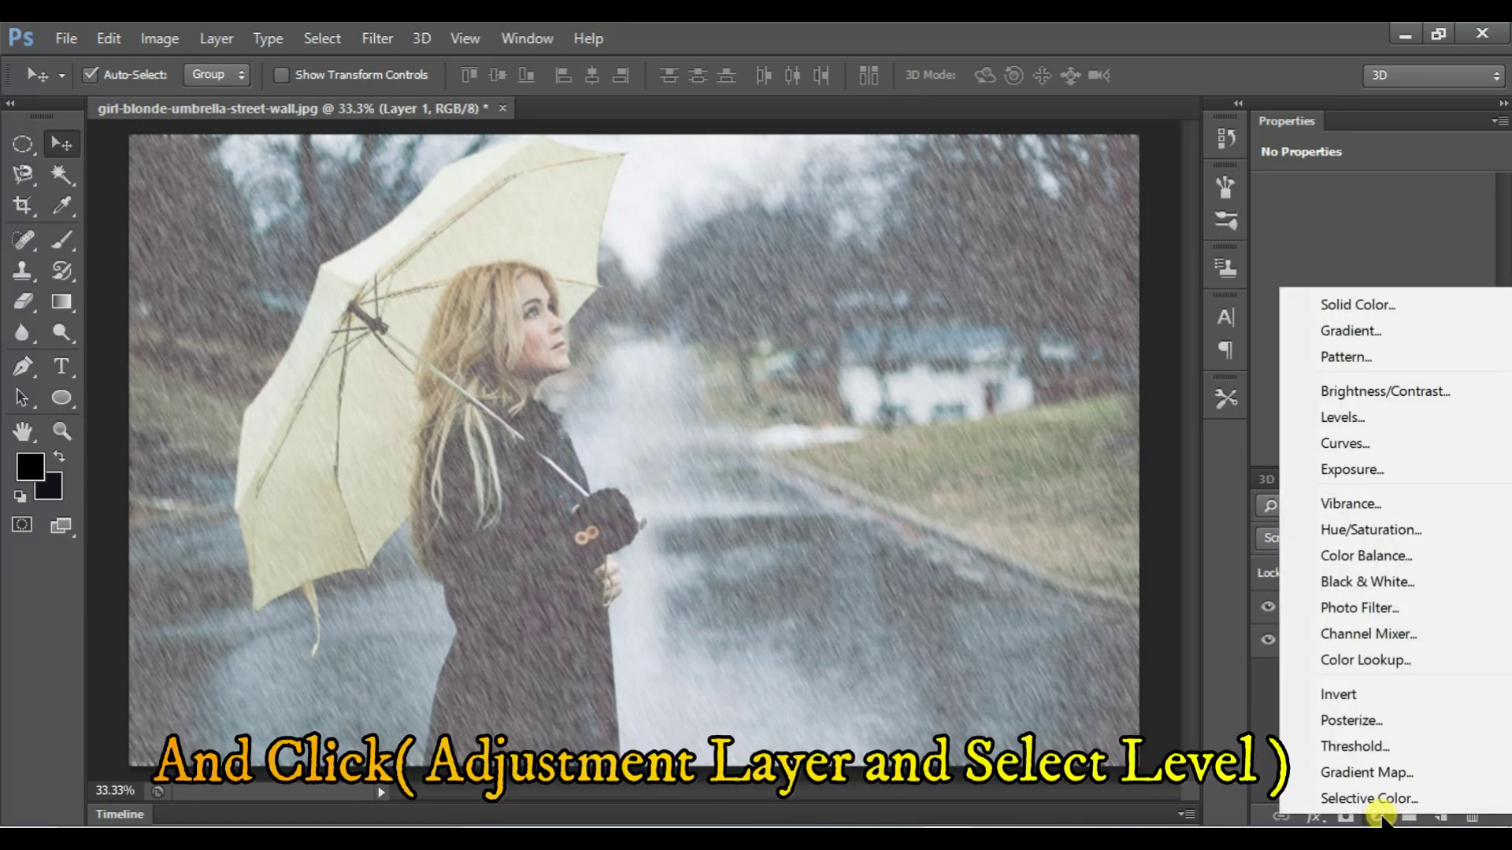
left_click(1370, 417)
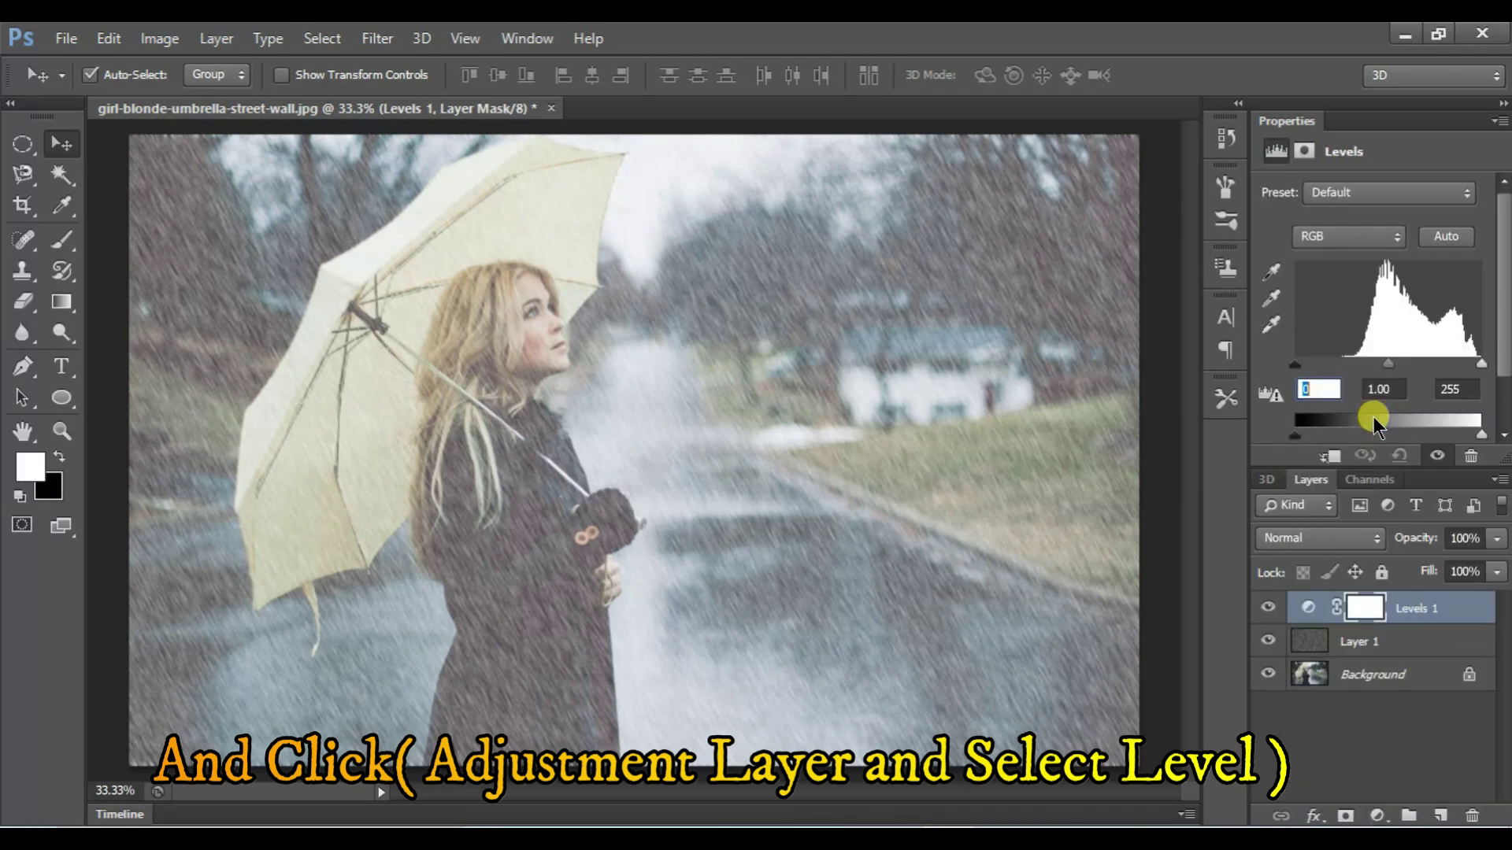
left_click(1331, 456)
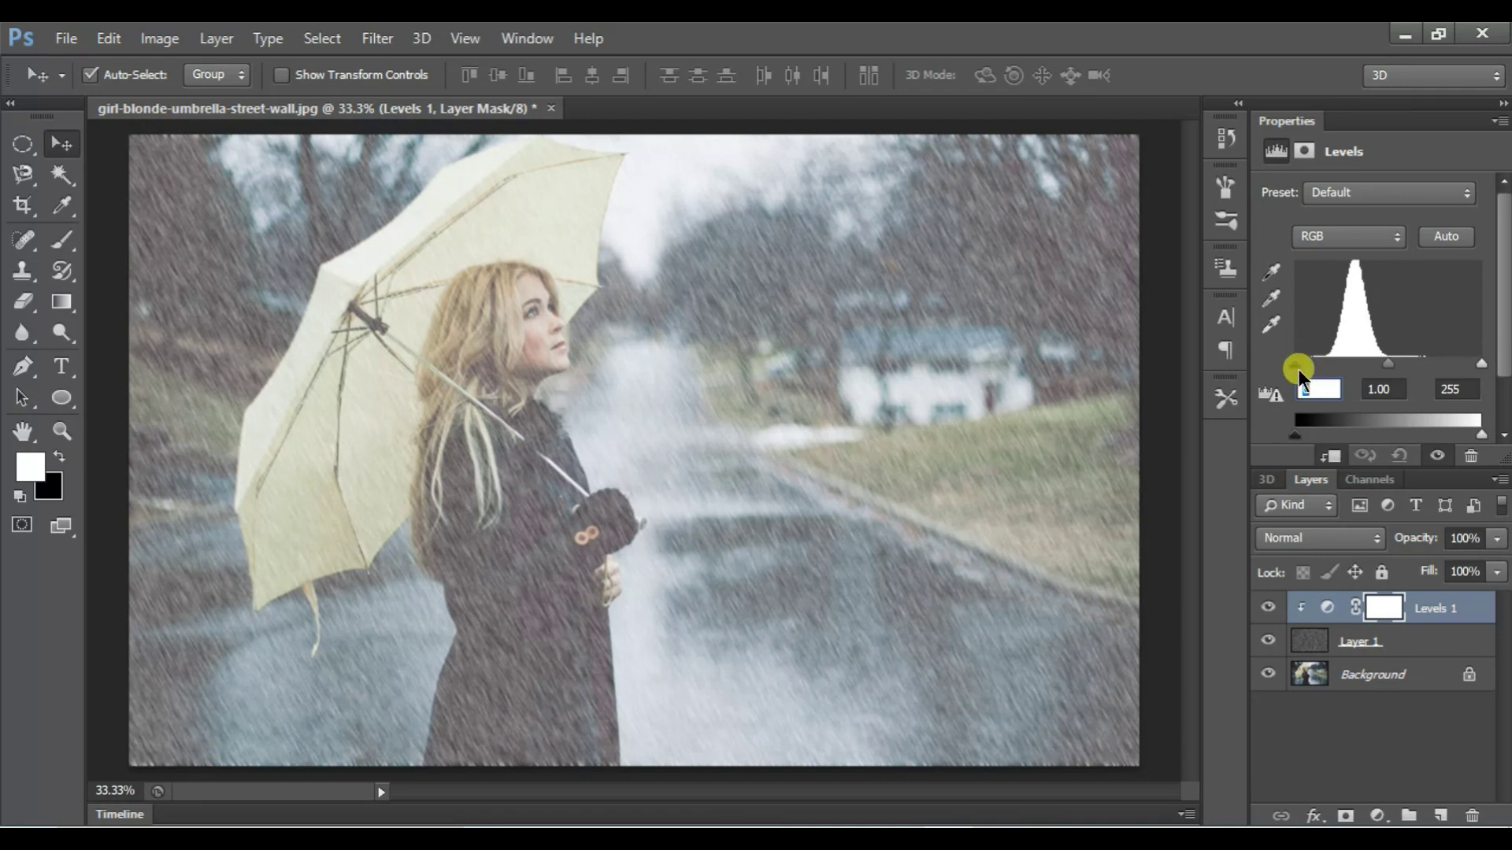
Set the Levels input black point to 94 and the white point to 216.
left_click_drag(1293, 367, 1364, 366)
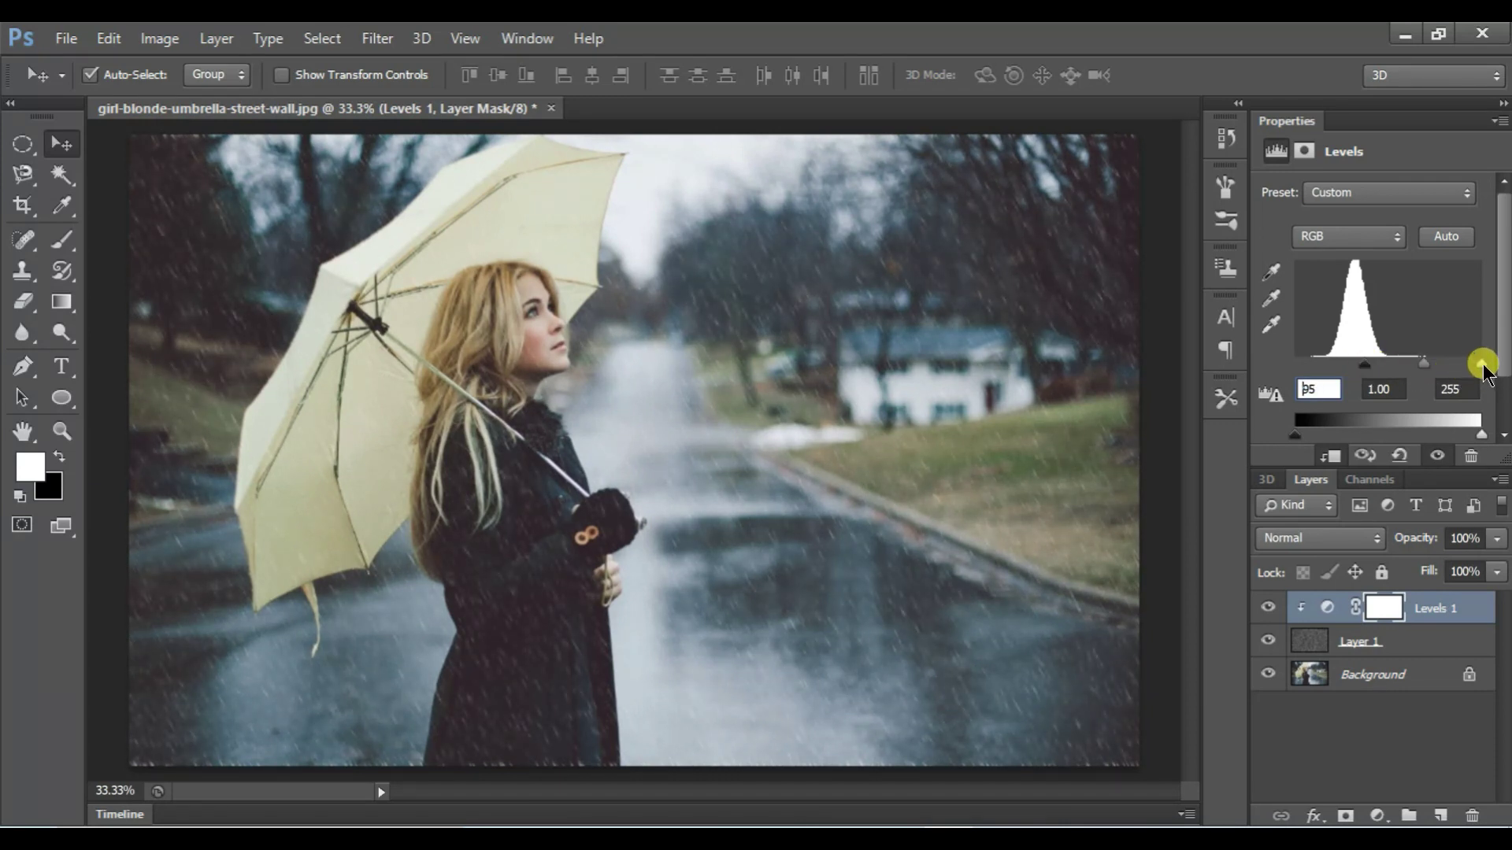
left_click_drag(1475, 396, 1486, 394)
left_click_drag(1367, 365, 1364, 373)
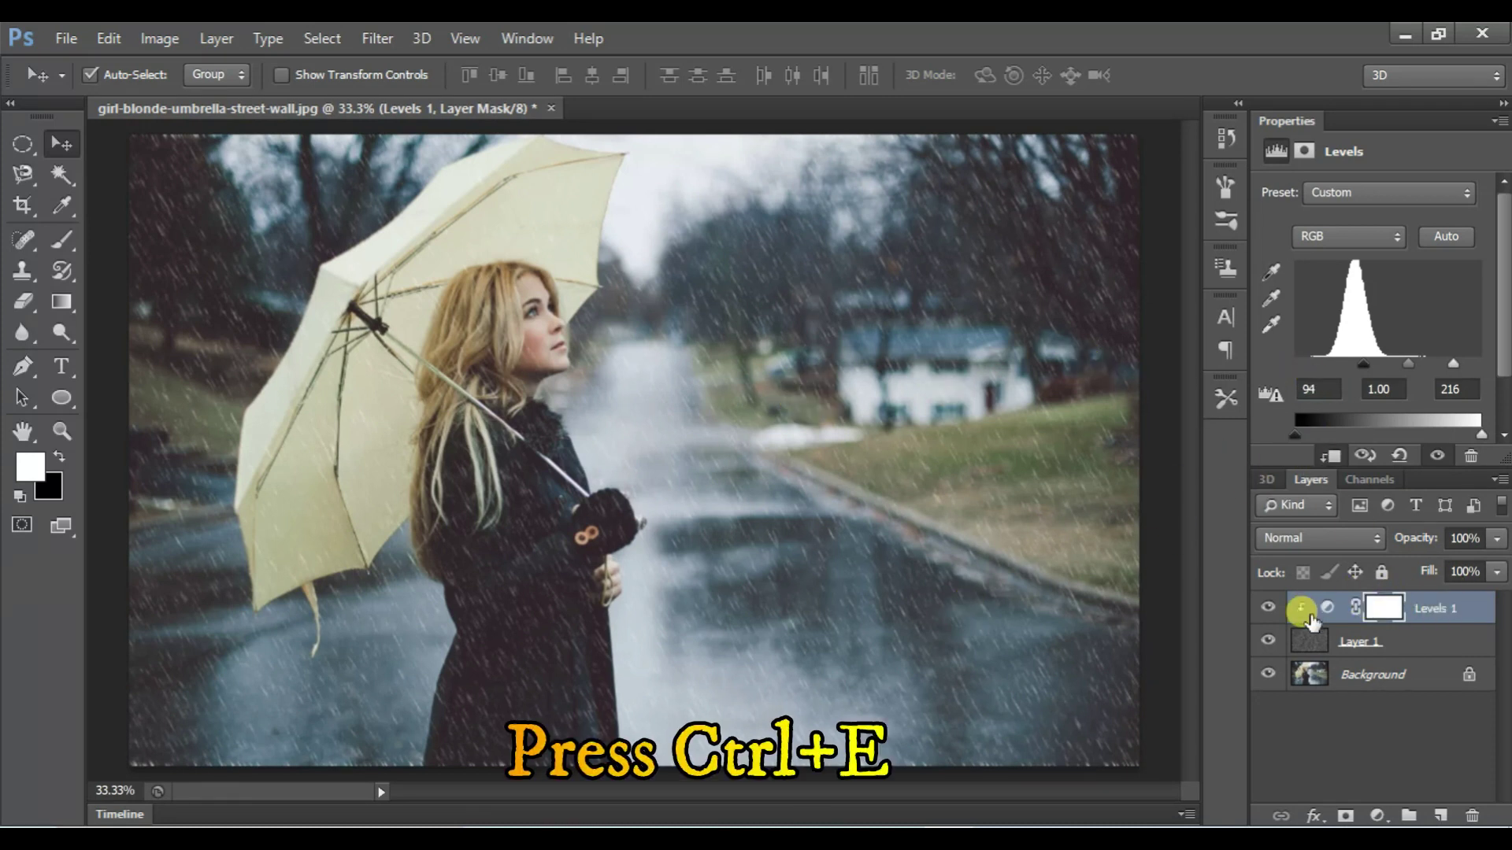
Merge the Levels adjustment into Layer 1, and compare the photo with the rain layer hidden and shown.
key("ctrl+e")
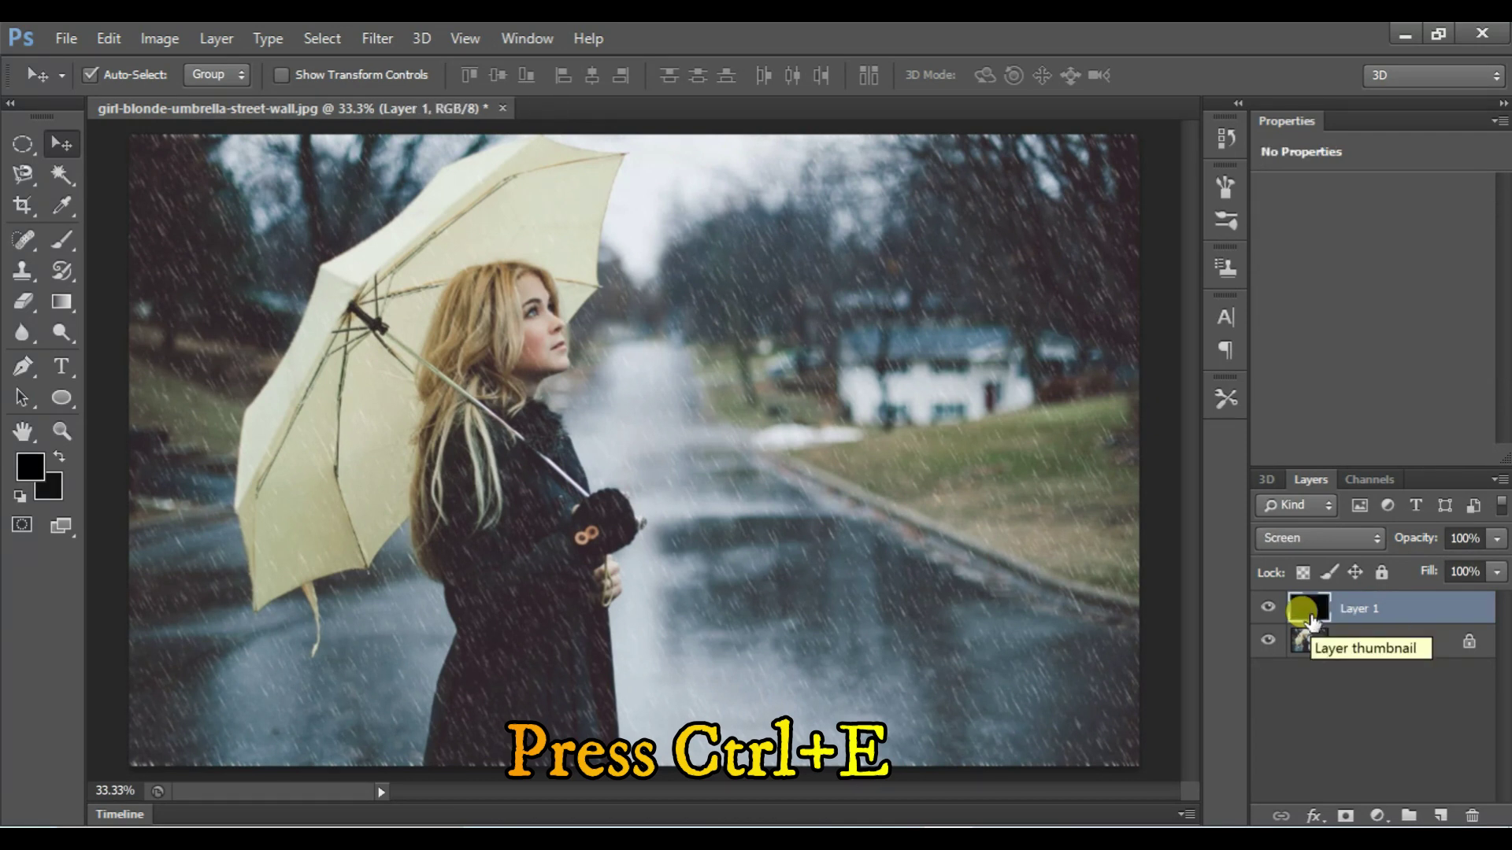
left_click(1267, 607)
left_click(1268, 606)
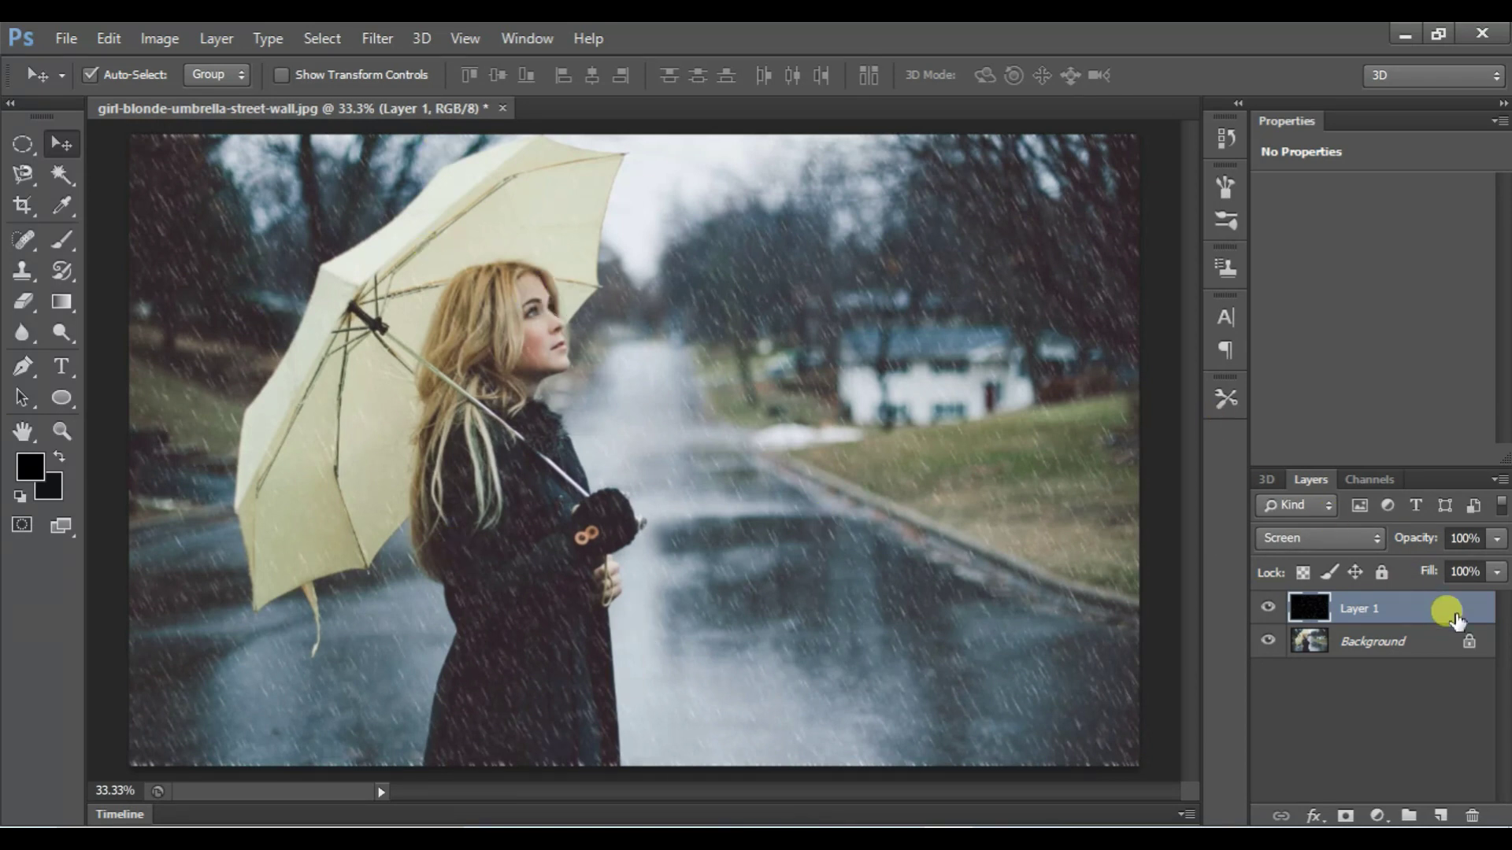
Unlock the Background as a regular layer named Layer 0, and merge the rain layer, Layer 1, down into it.
left_click(1389, 640)
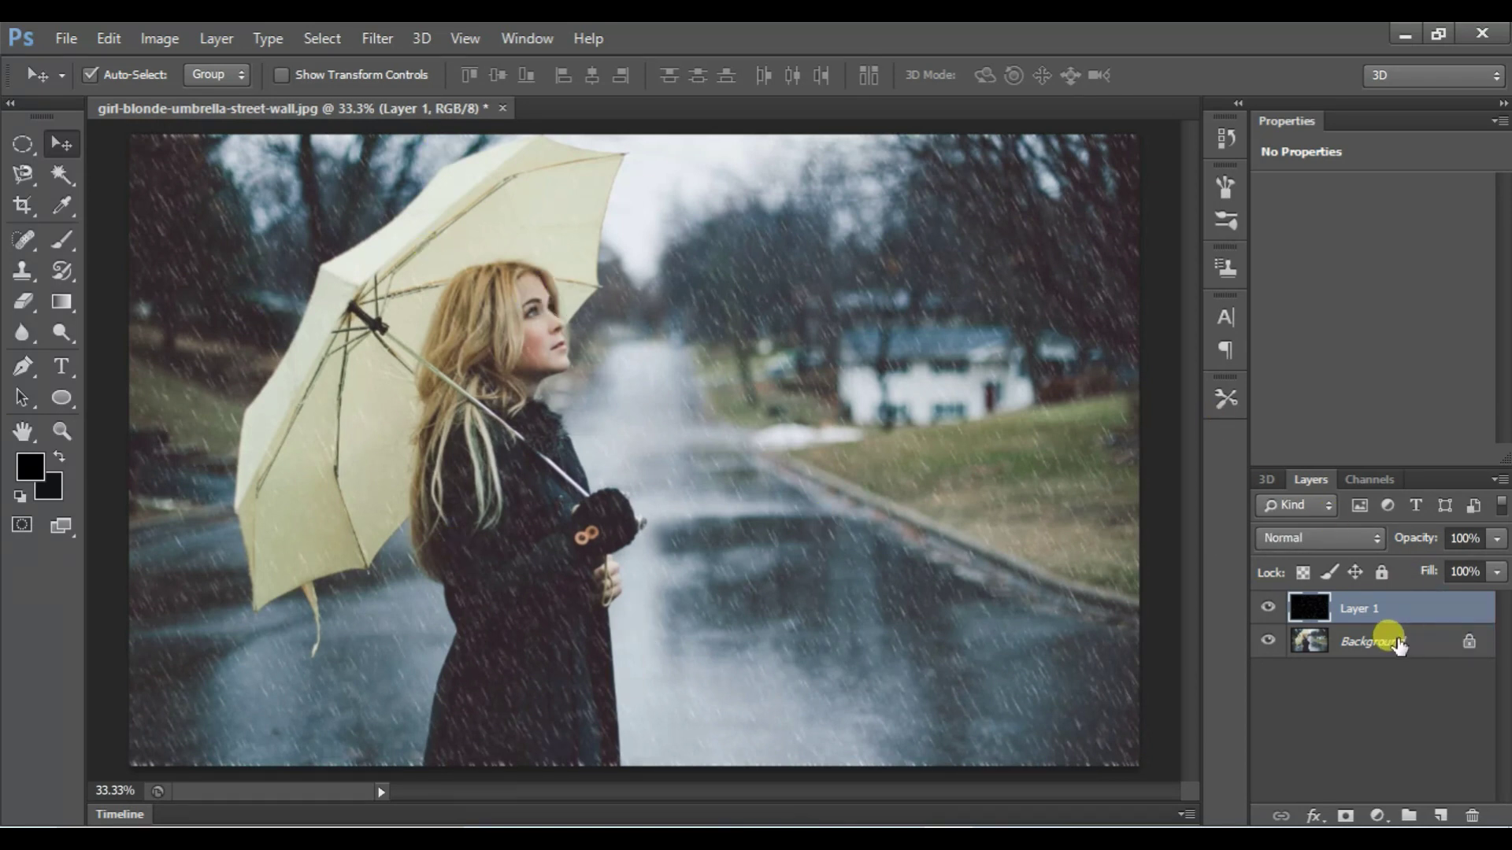
double_click(1469, 652)
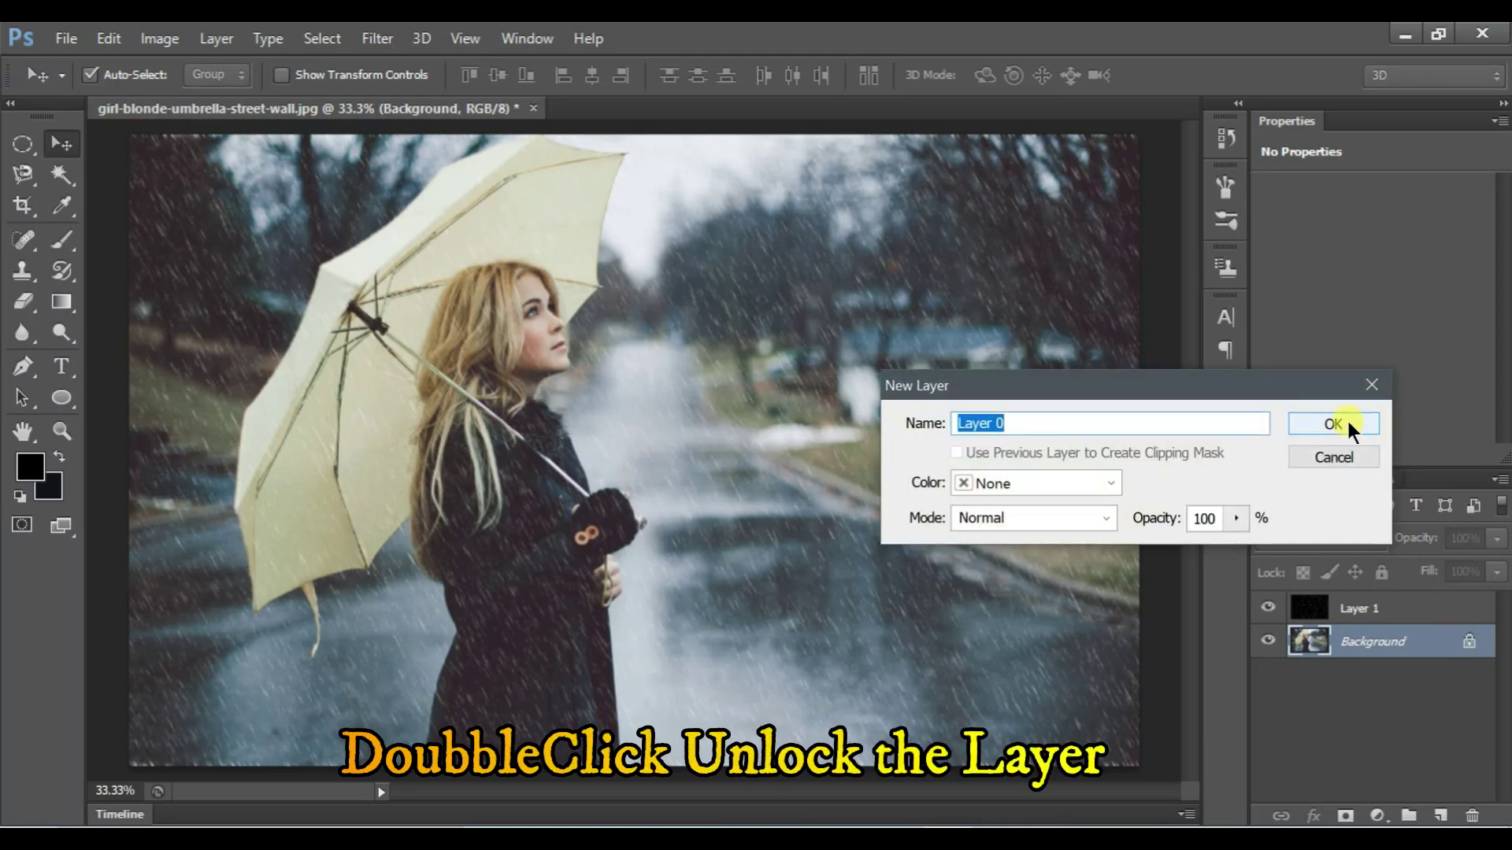
left_click(1347, 422)
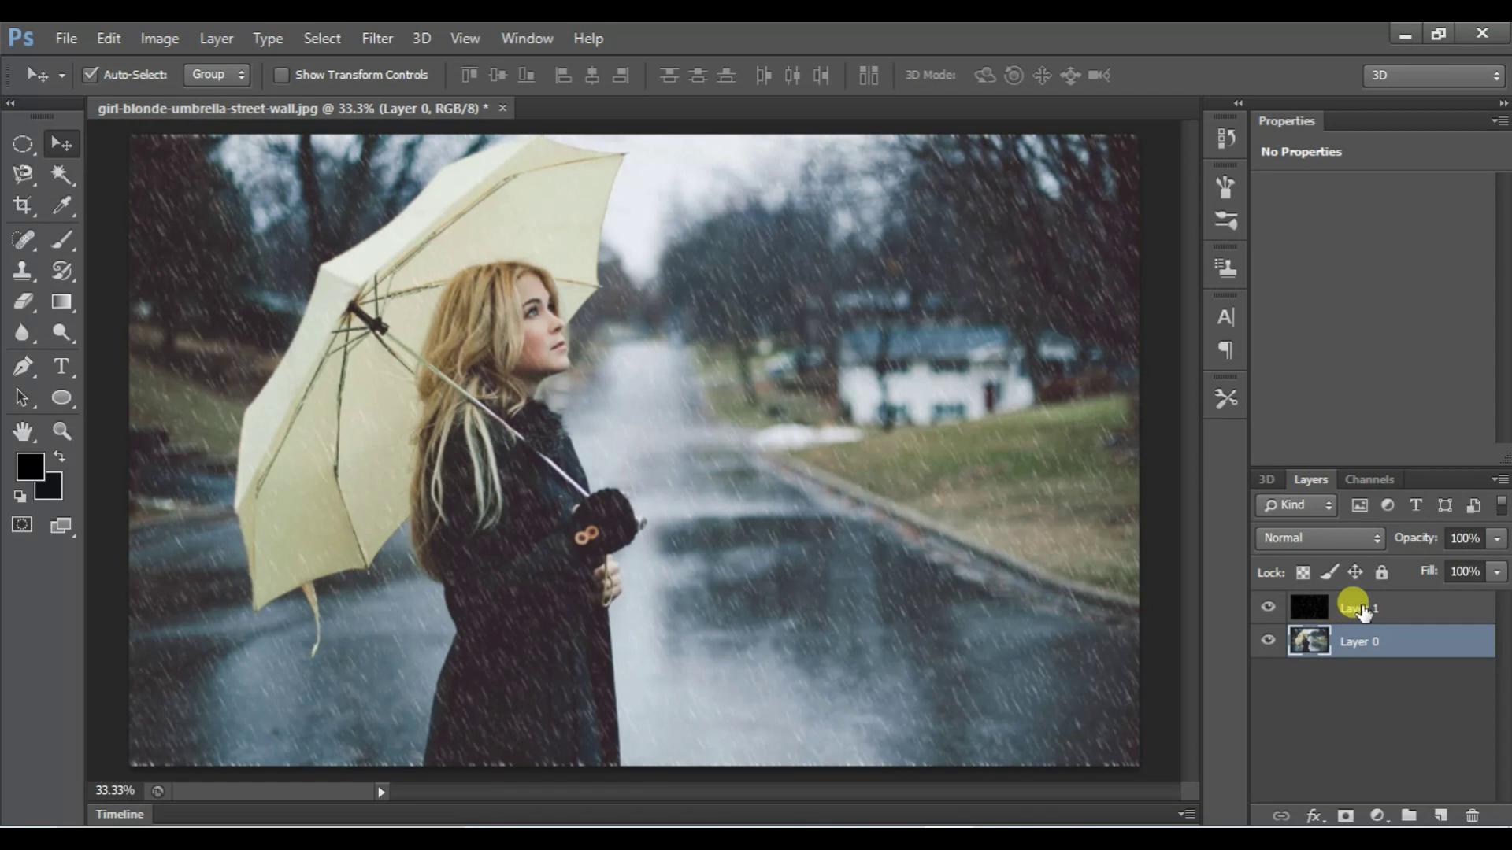
left_click(1352, 608)
key("ctrl+e")
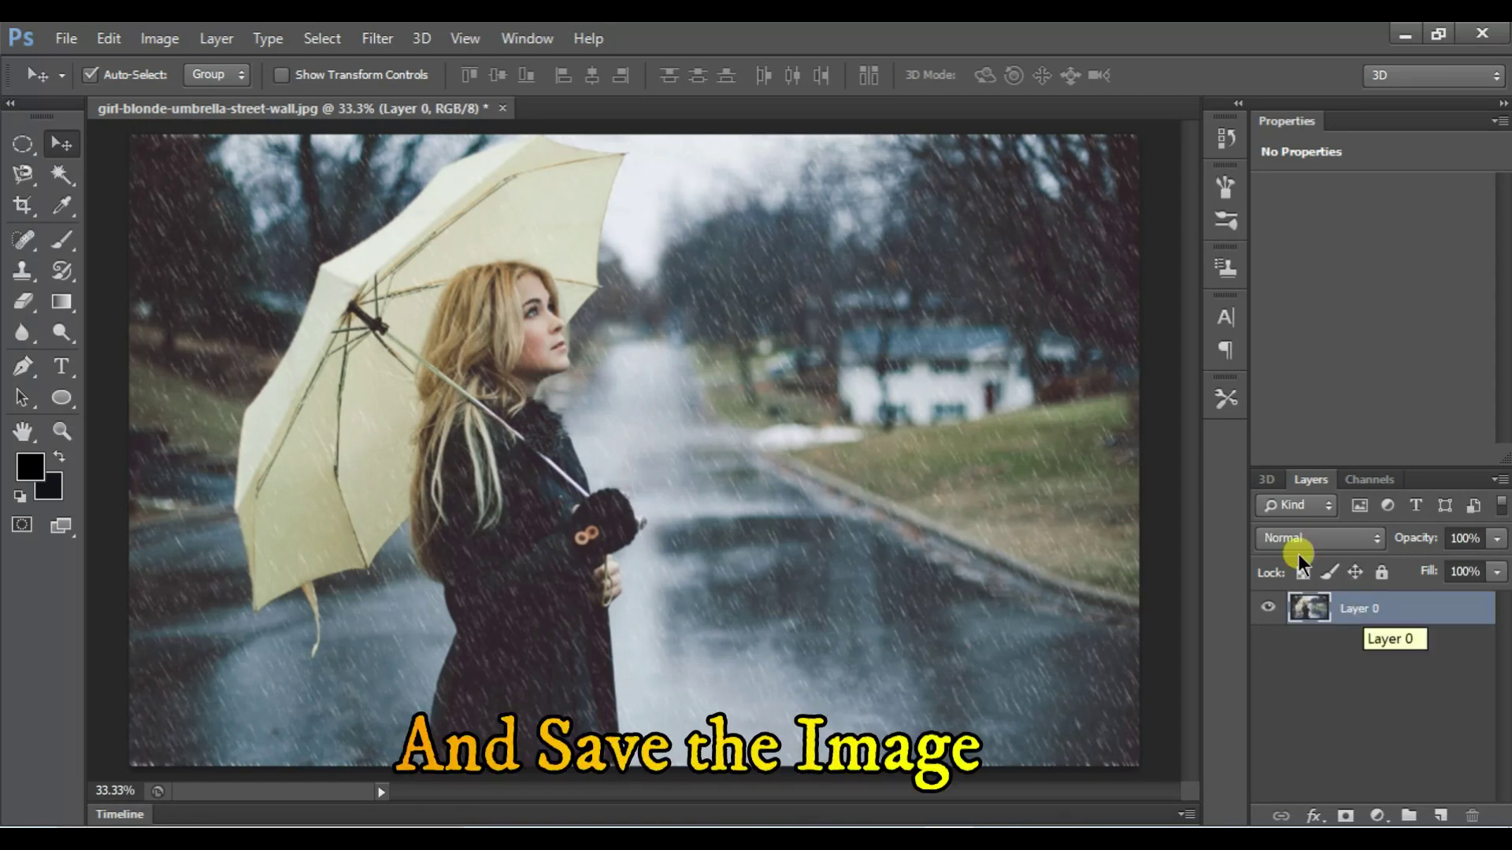
Save the merged image to the Desktop as a JPEG named 3 without replacing the existing file, accepting the JPEG options.
left_click(74, 33)
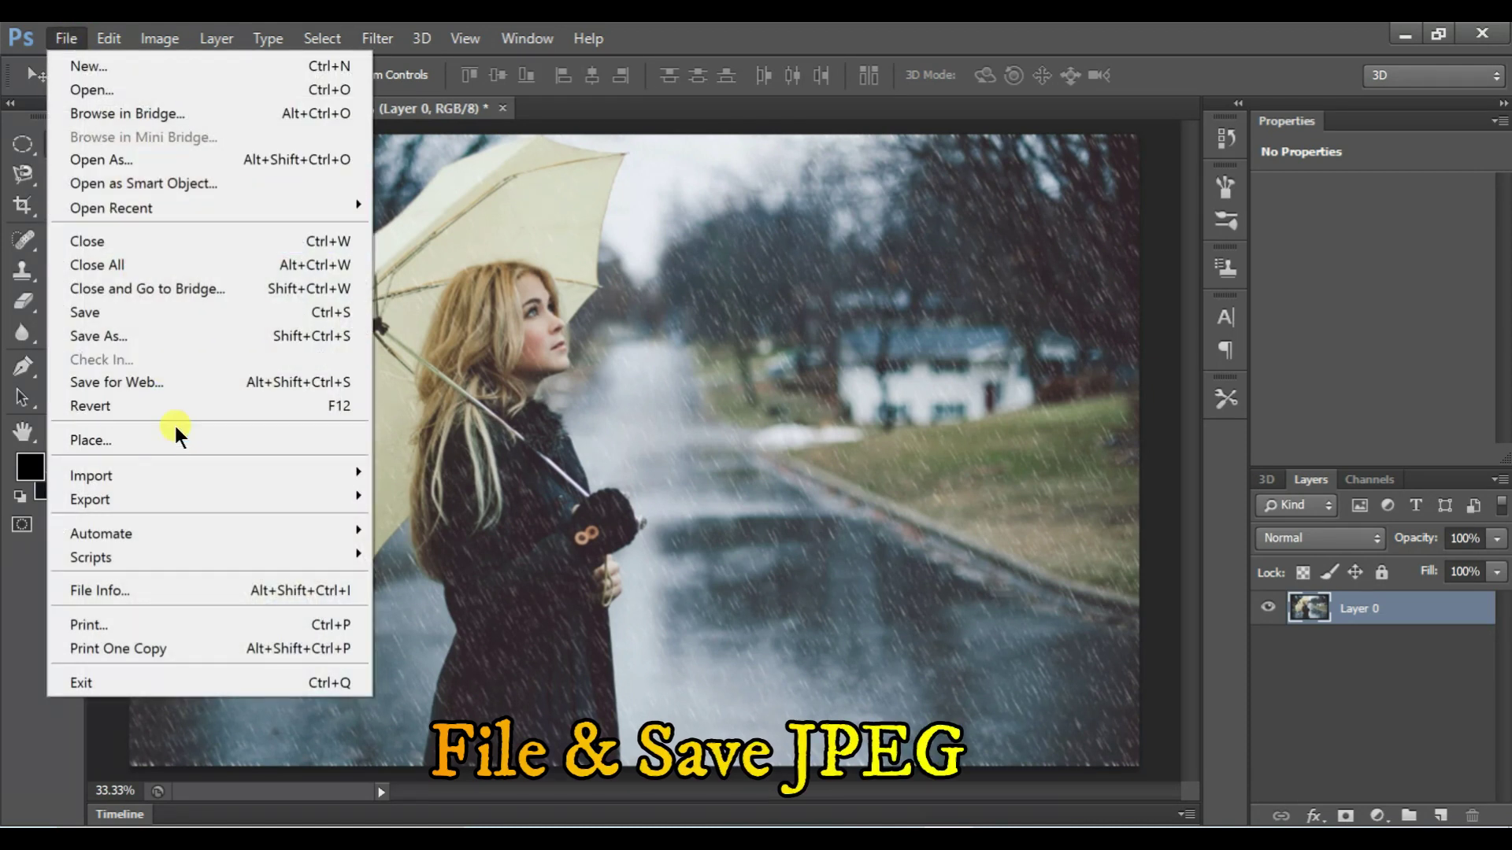
left_click(200, 335)
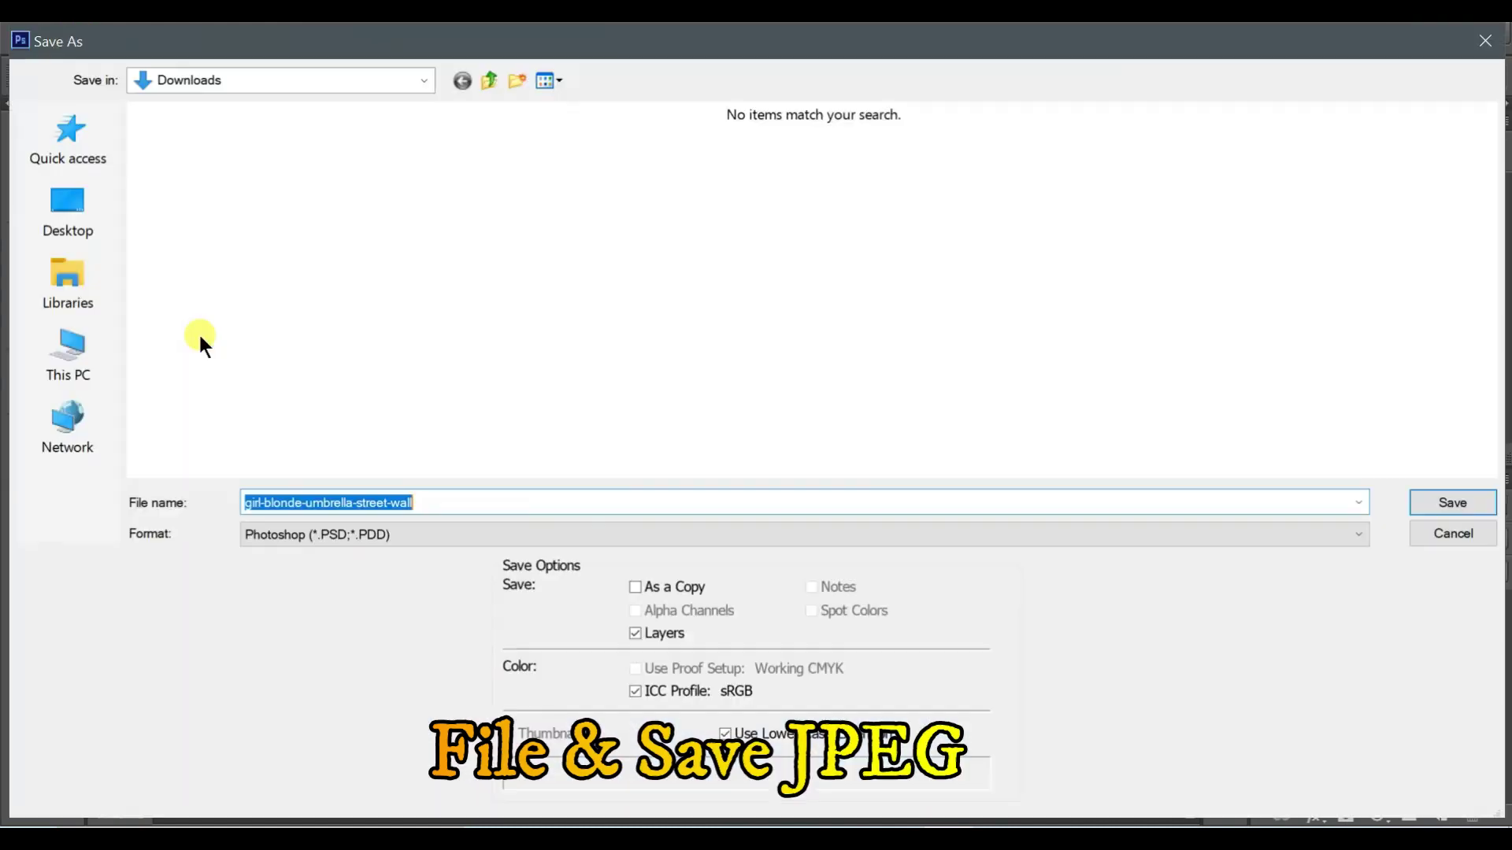
left_click(94, 222)
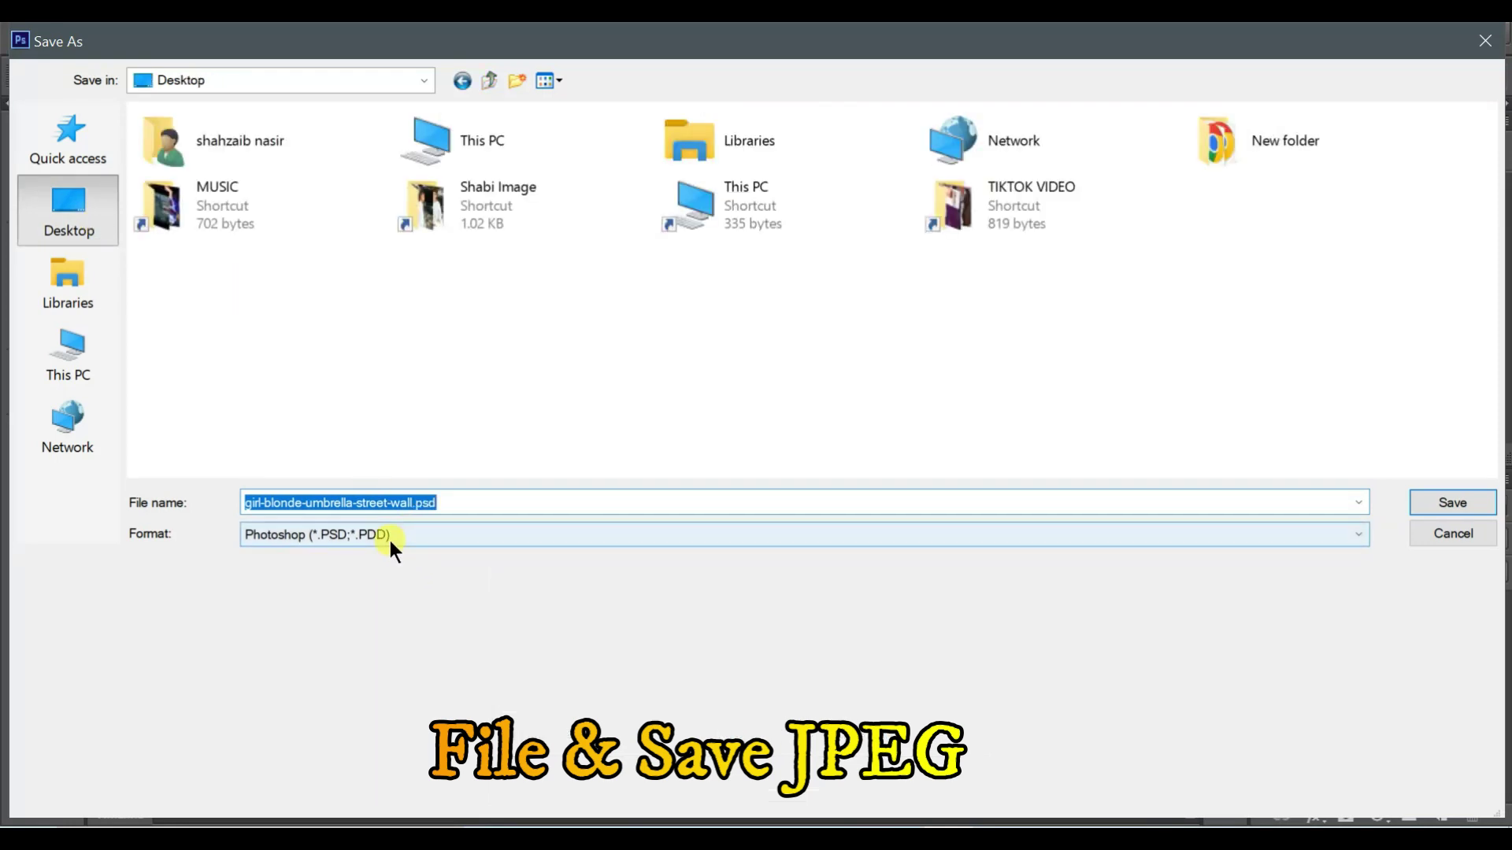
left_click(389, 537)
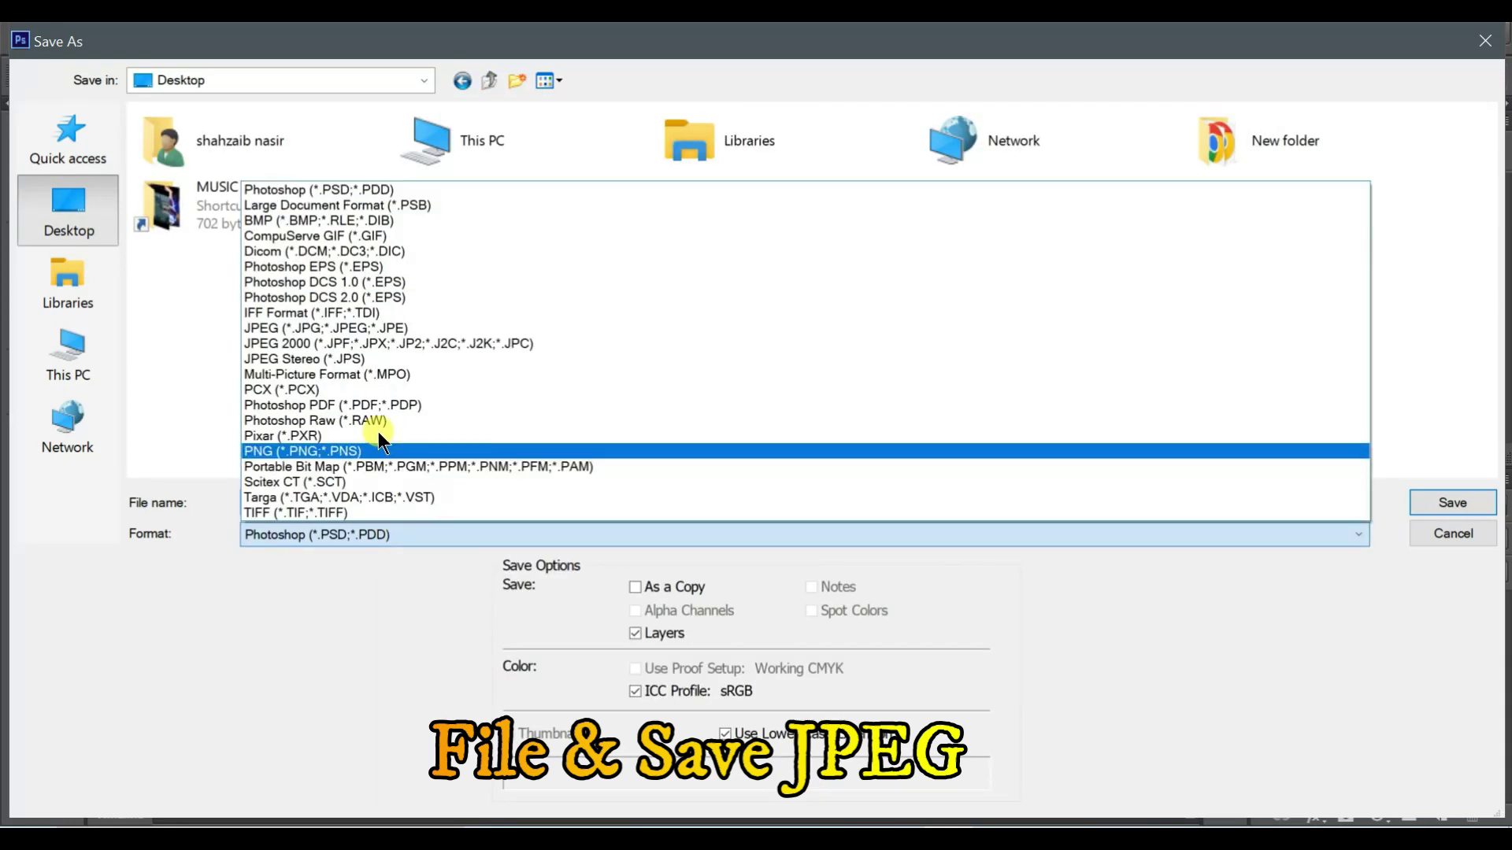
left_click(406, 328)
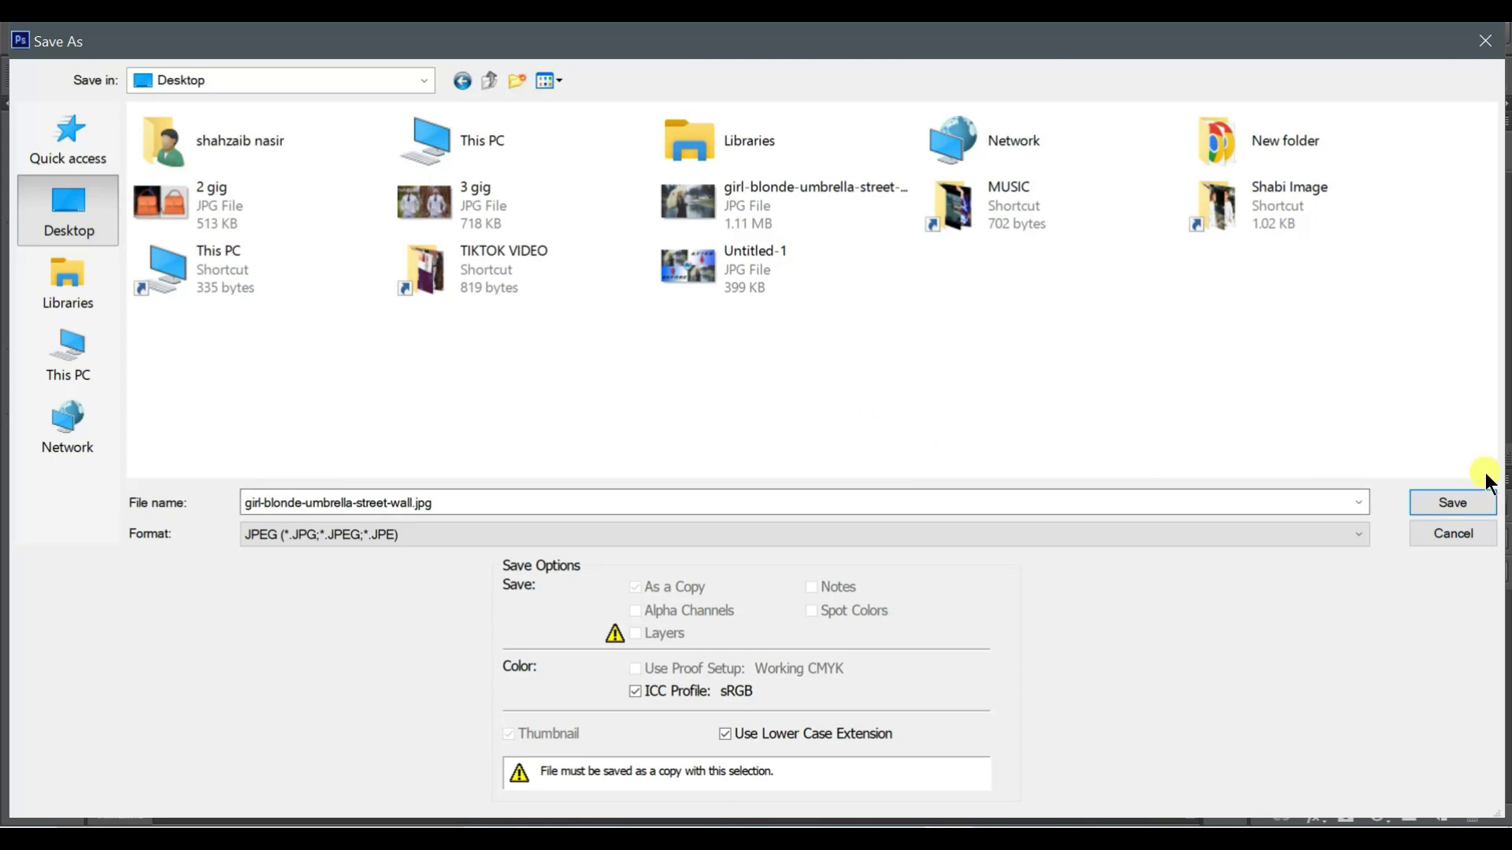
left_click(1455, 507)
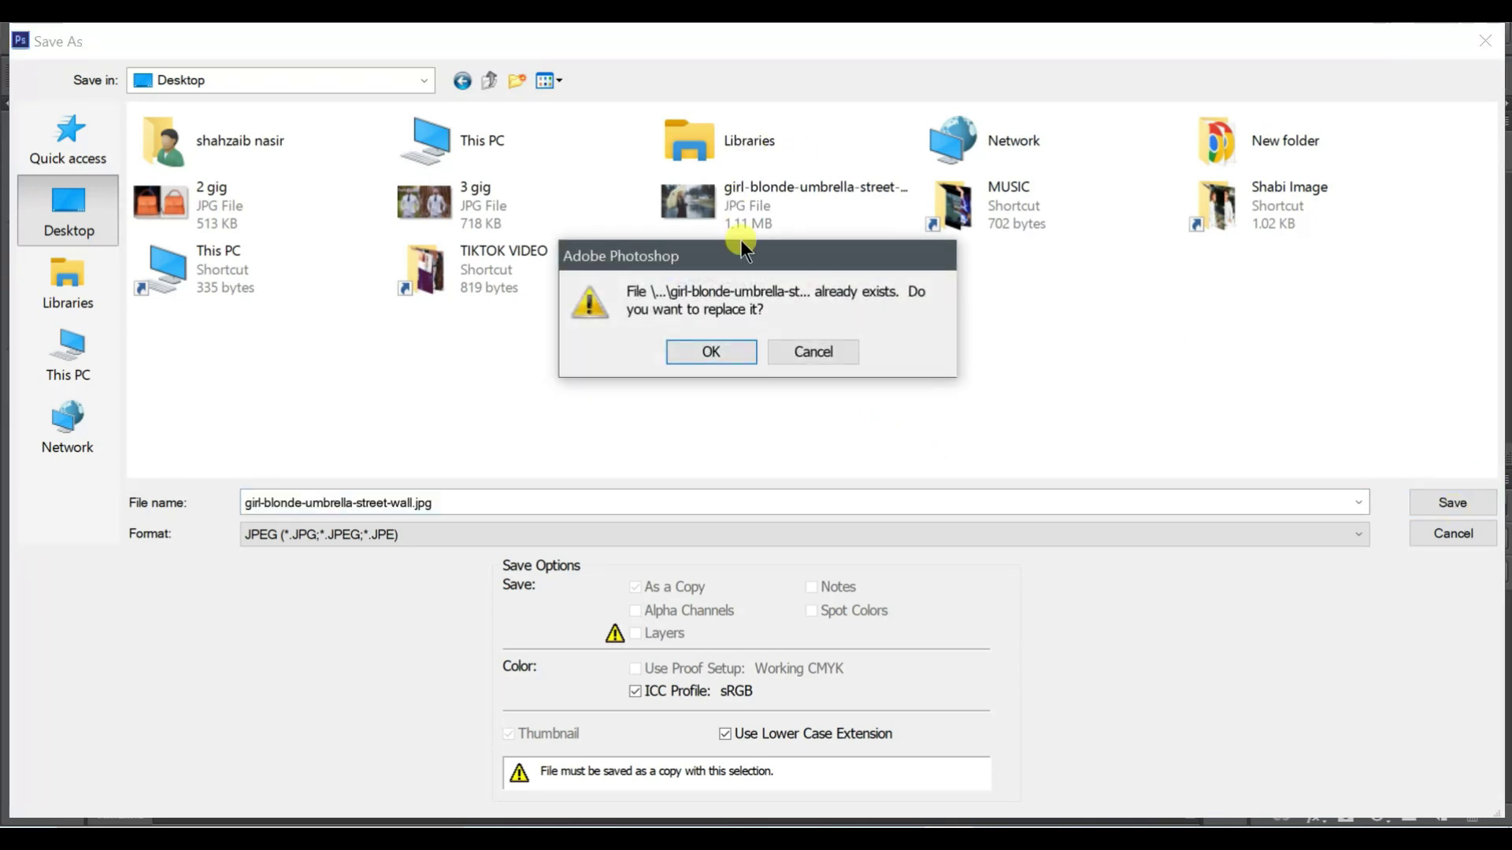
left_click(815, 352)
double_click(622, 507)
type("3")
key("Return")
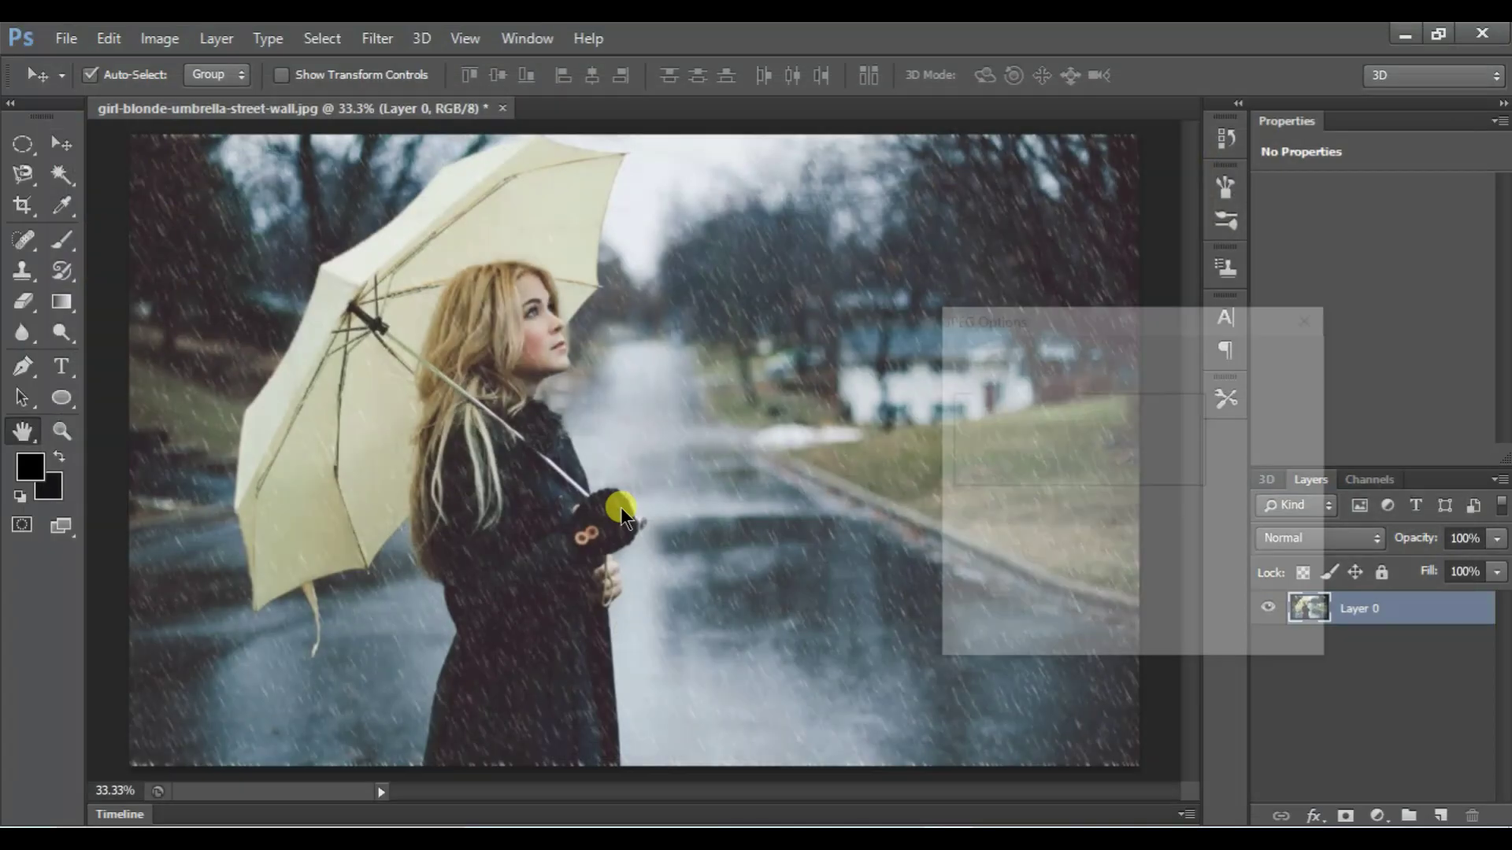
key("Return")
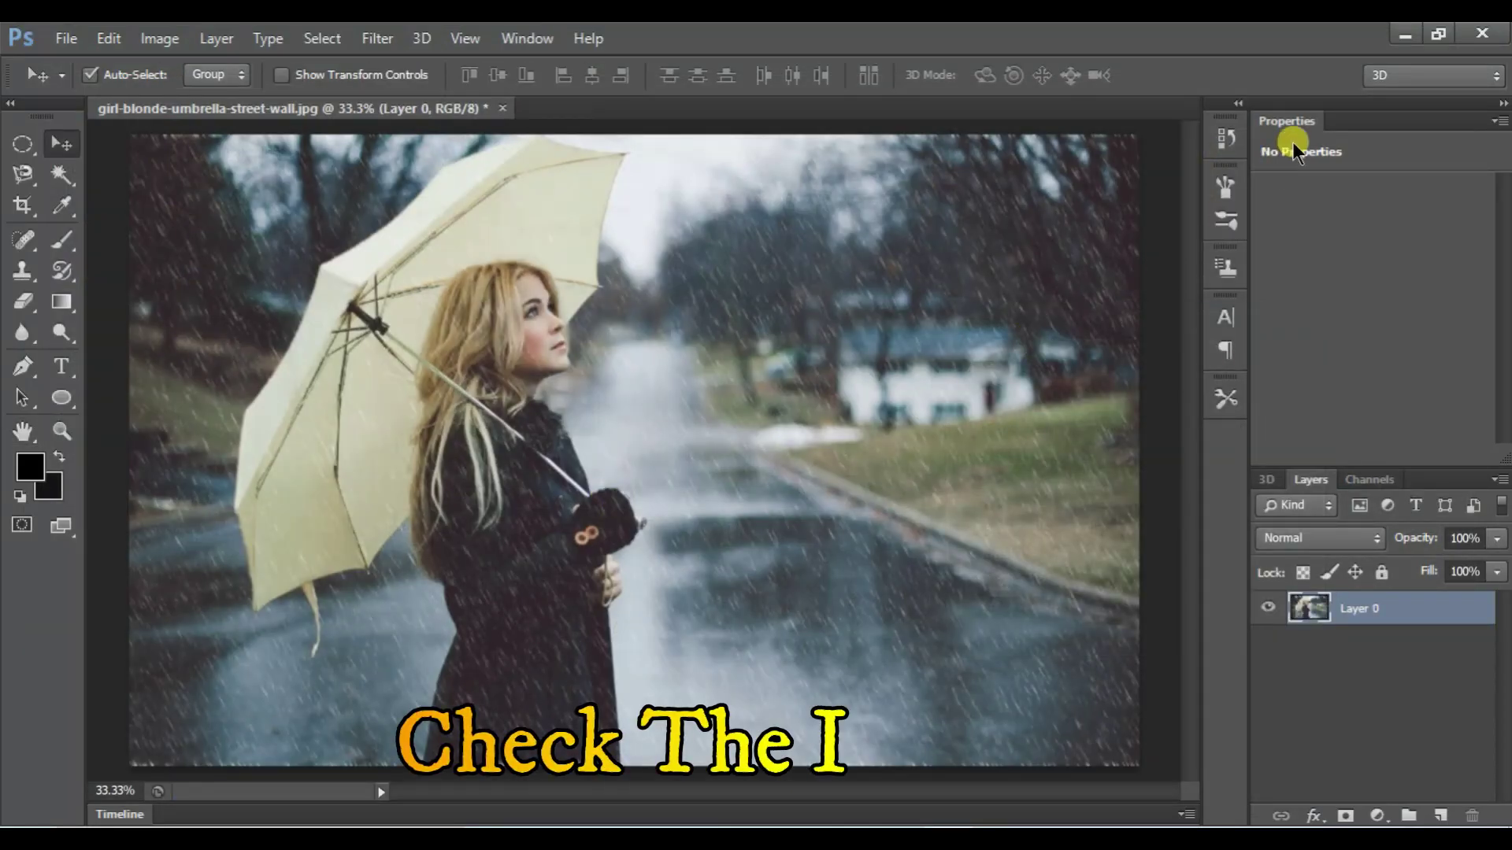
Switch to the photo viewer showing 3.jpg and inspect the rain effect up close and at full view.
left_click(1404, 33)
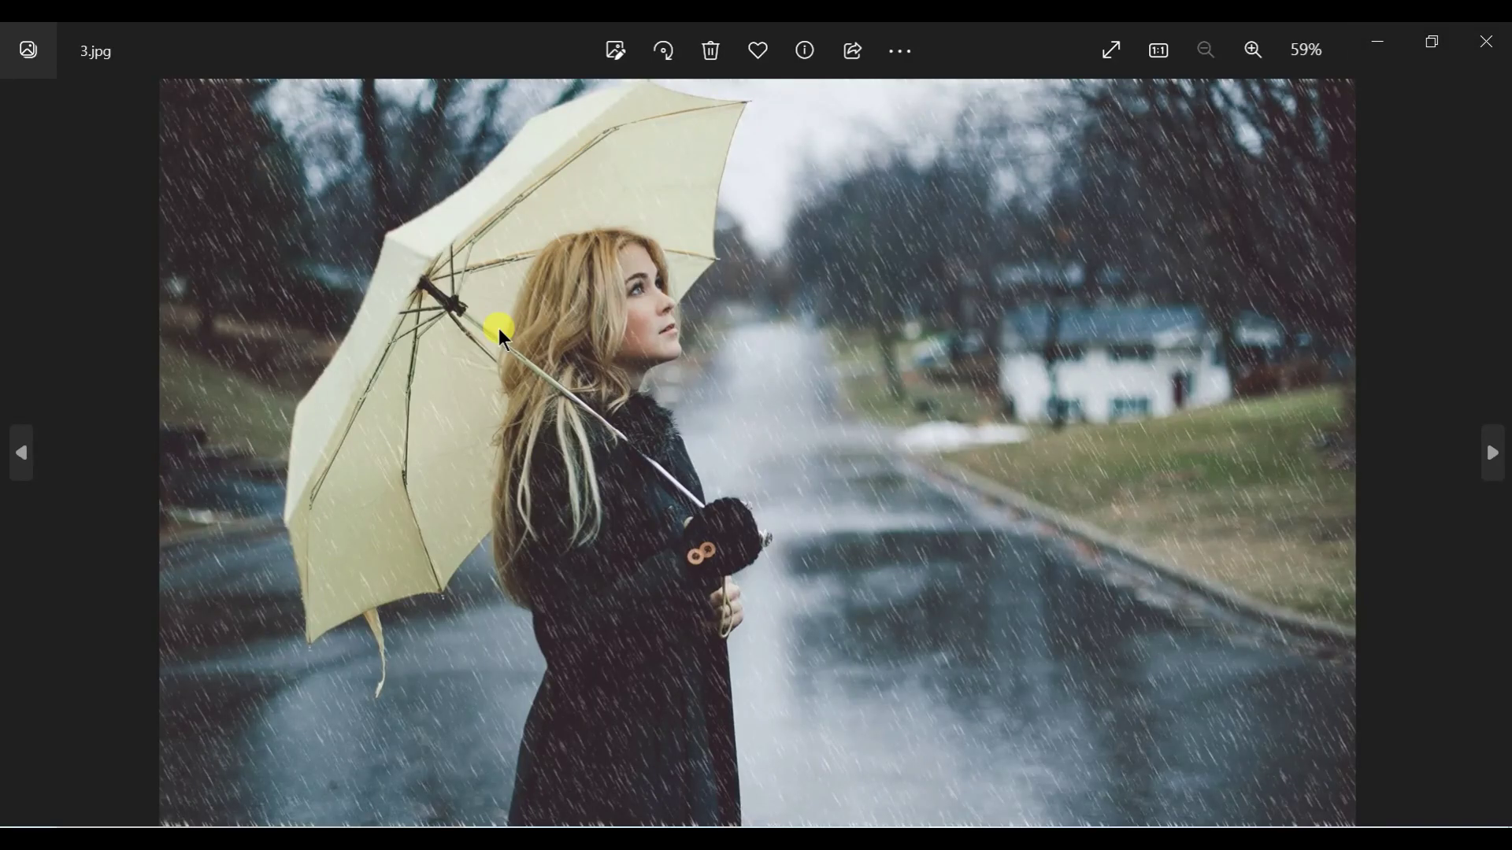
scroll(498, 328, "up", 3)
scroll(499, 329, "down", 1)
scroll(756, 453, "down", 1)
scroll(756, 453, "up", 3)
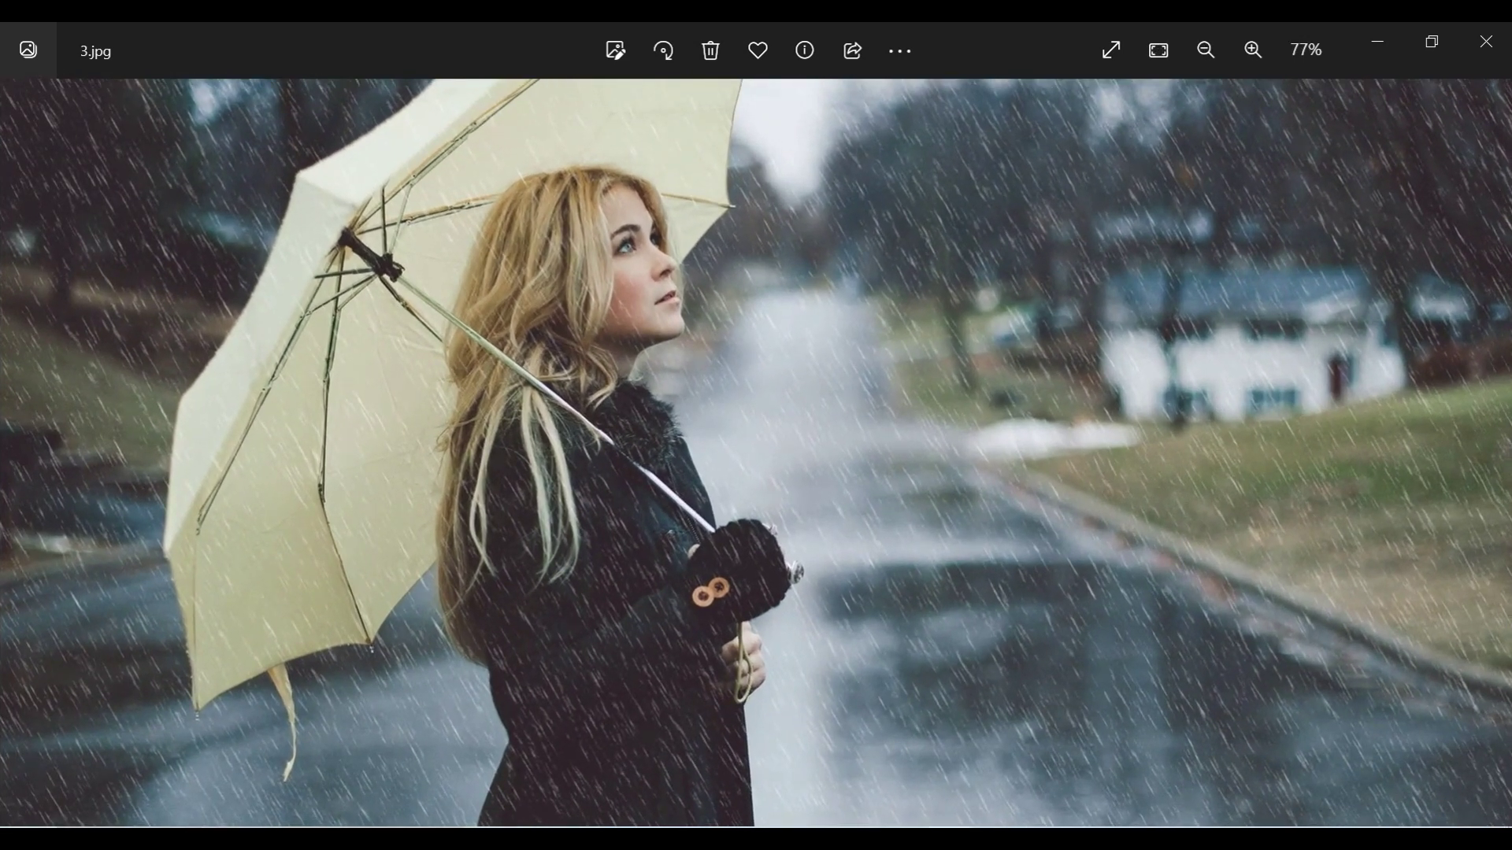
scroll(756, 453, "down", 3)
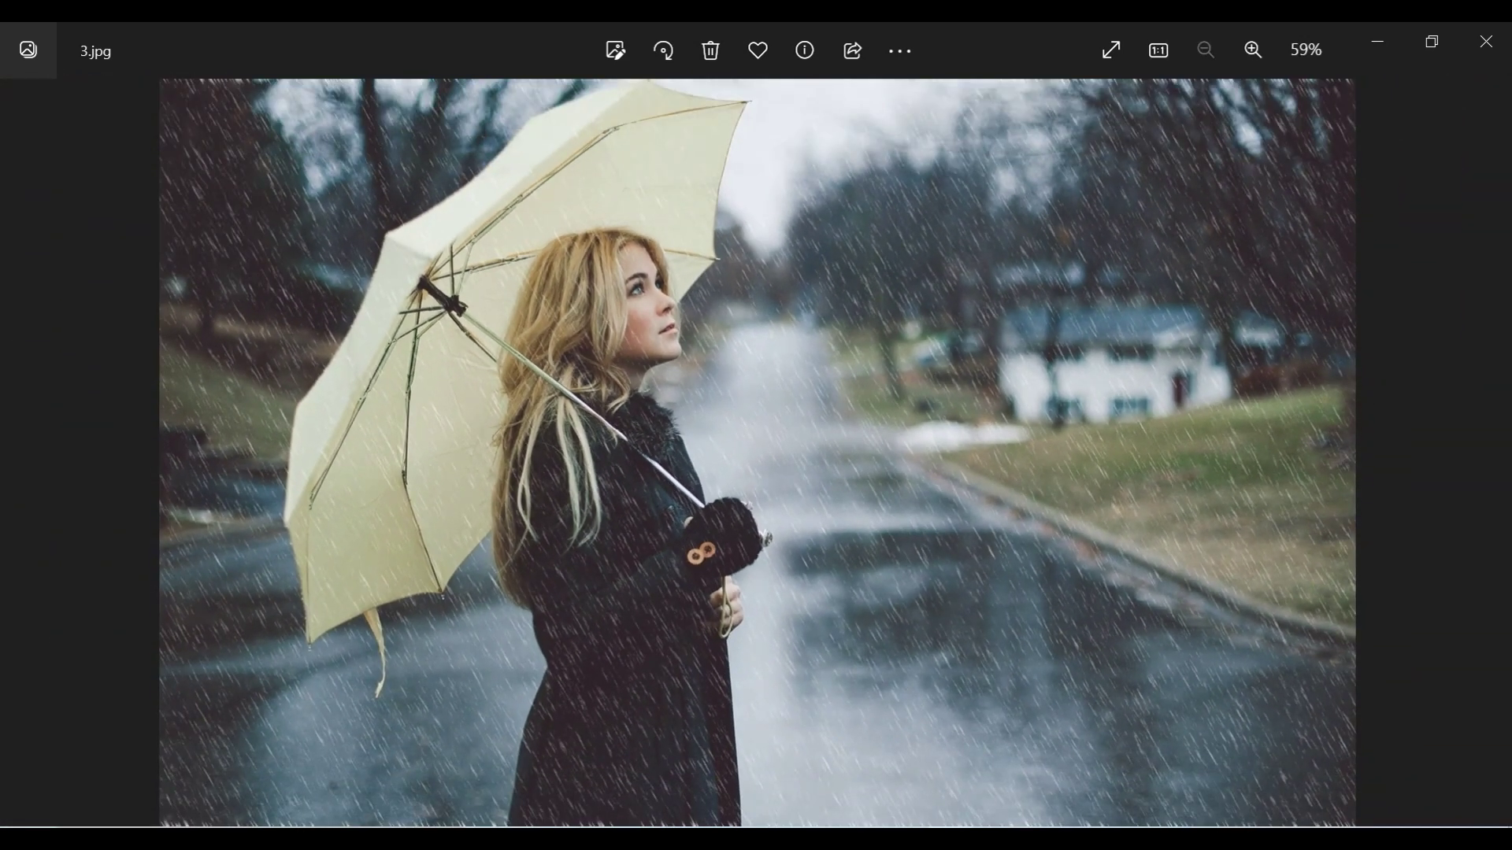
key("alt+Tab")
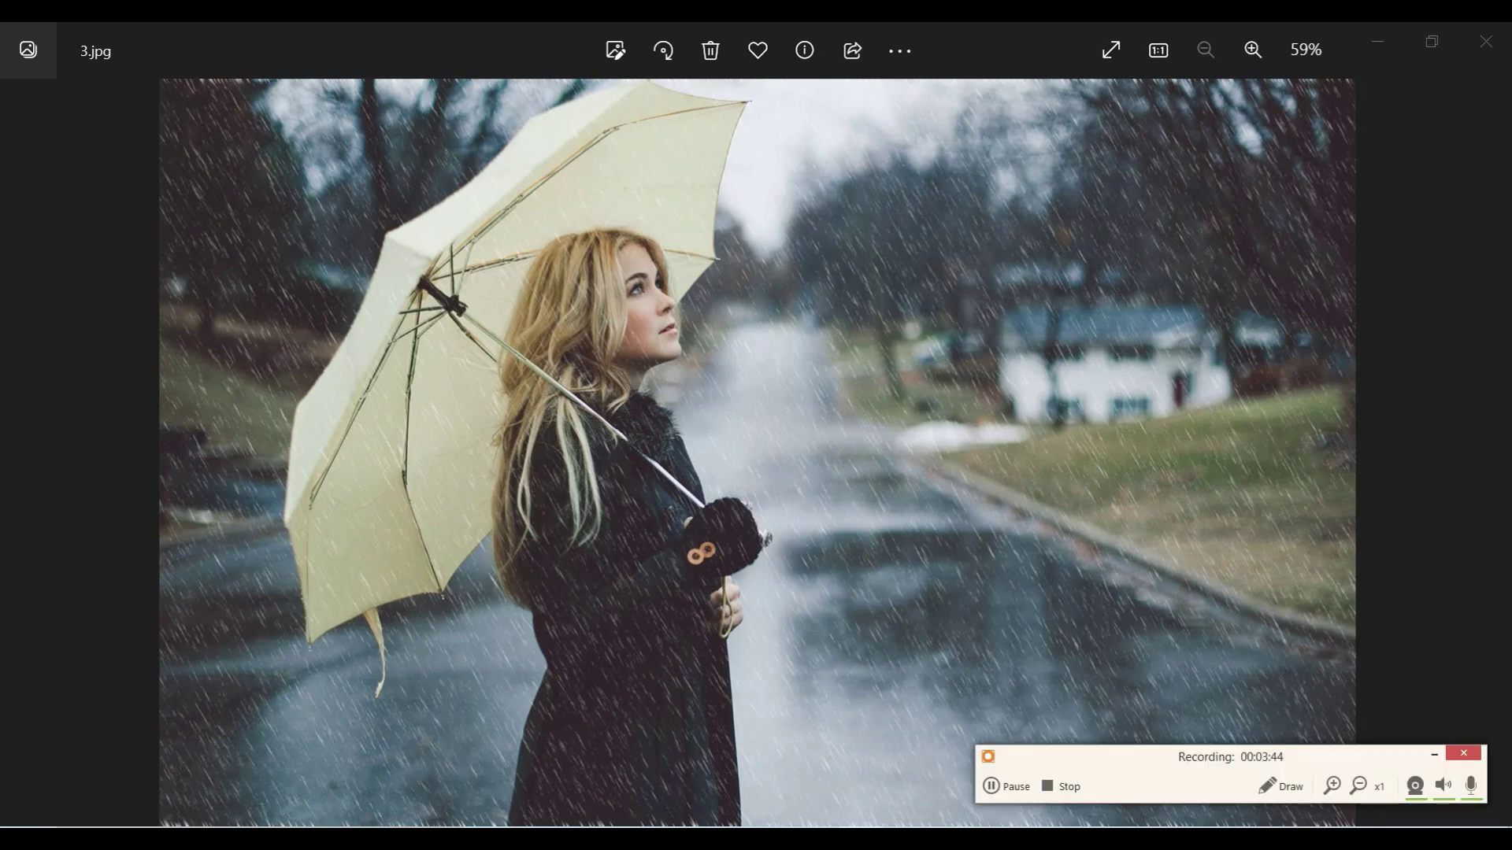